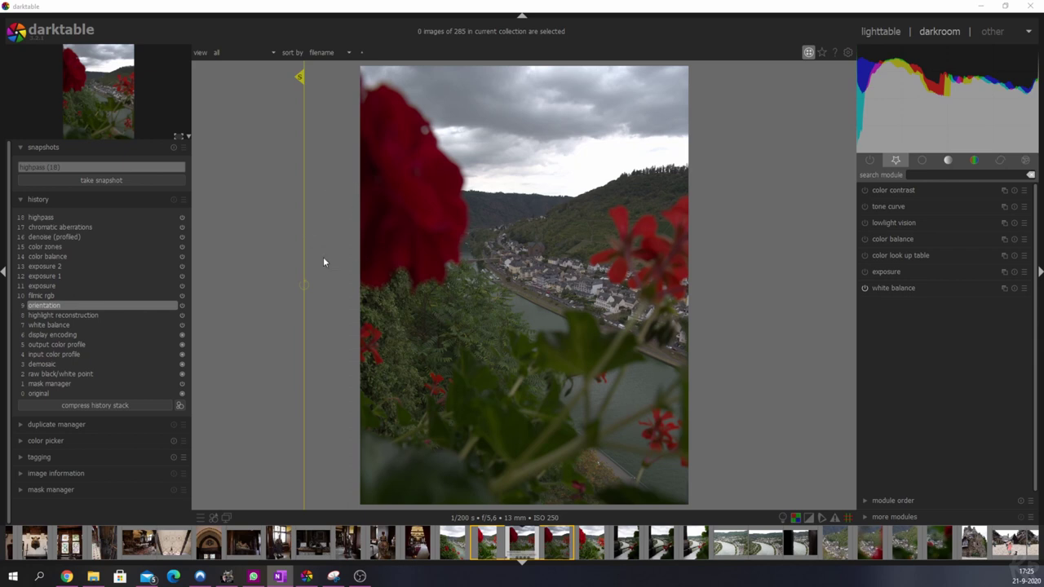
# - Sweep the before/after split line across the village photo
pyautogui.moveTo(301, 262); pyautogui.dragTo(326, 357)
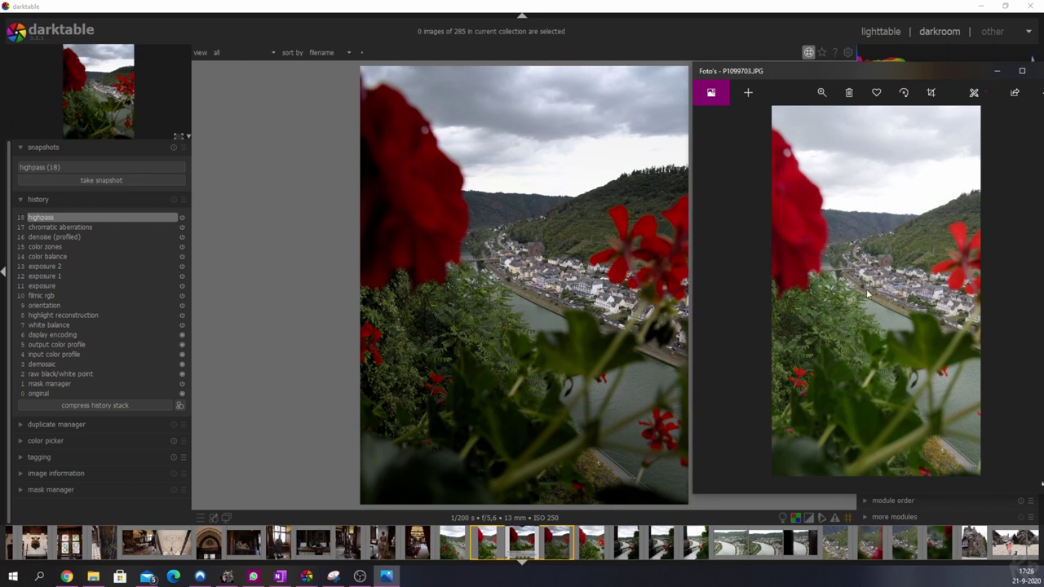
# - Minimise the Photos window showing P1099703.JPG to get back to darktable
pyautogui.click(996, 71)
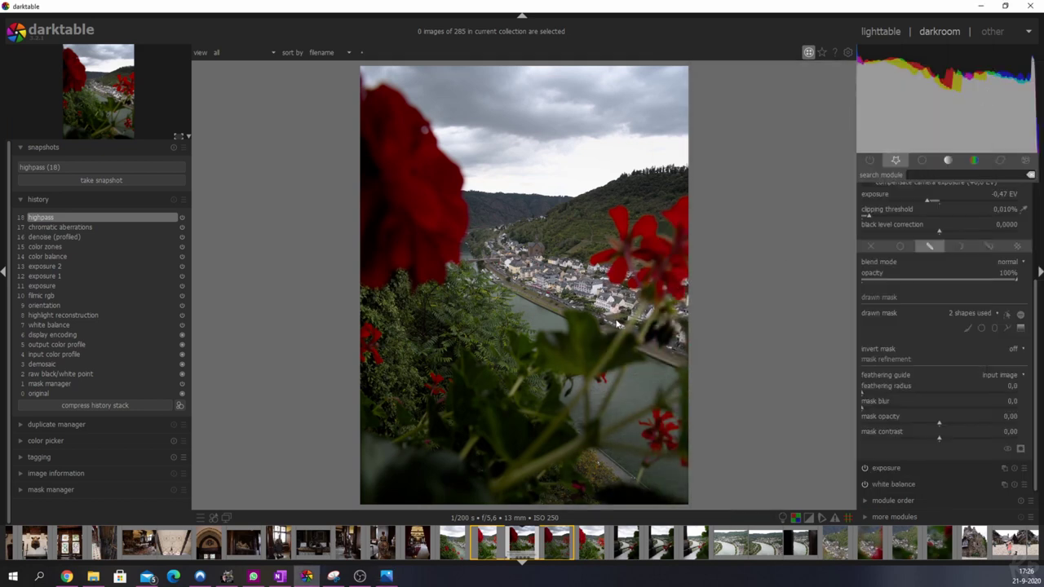
# - Load the unprocessed second duplicate of P1099703.RW2 from the duplicate manager
pyautogui.click(22, 425)
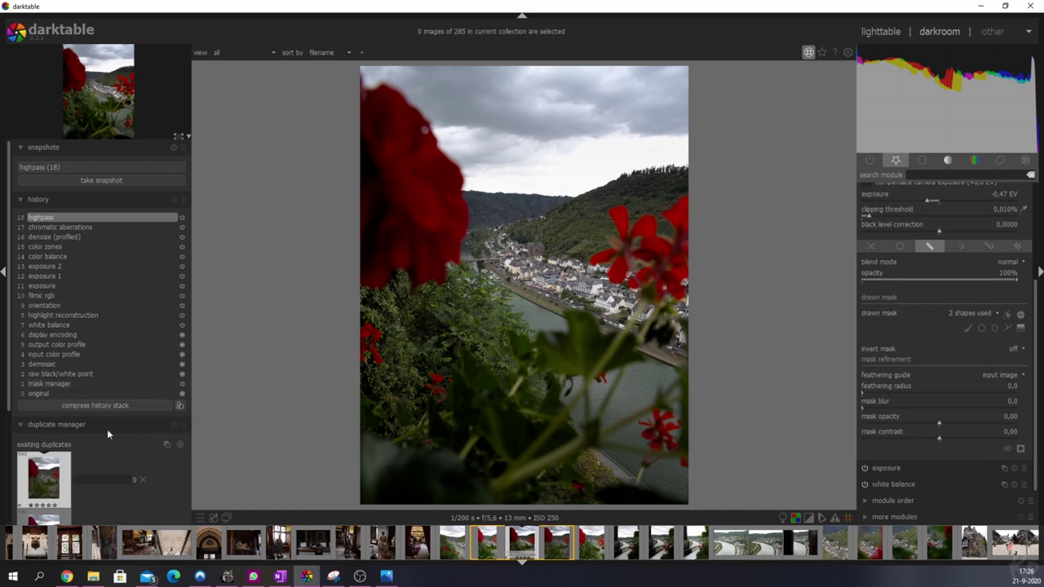
pyautogui.click(51, 518)
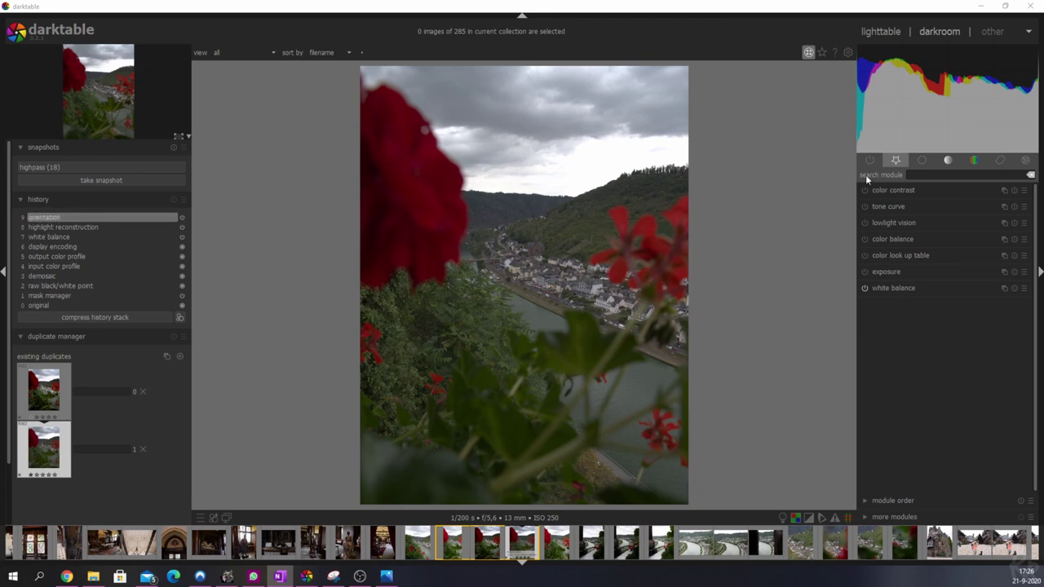
# - Enable filmic rgb, with white relative exposure +4.00 EV and black relative exposure -7.68 EV
pyautogui.click(947, 176)
pyautogui.write('filmic')
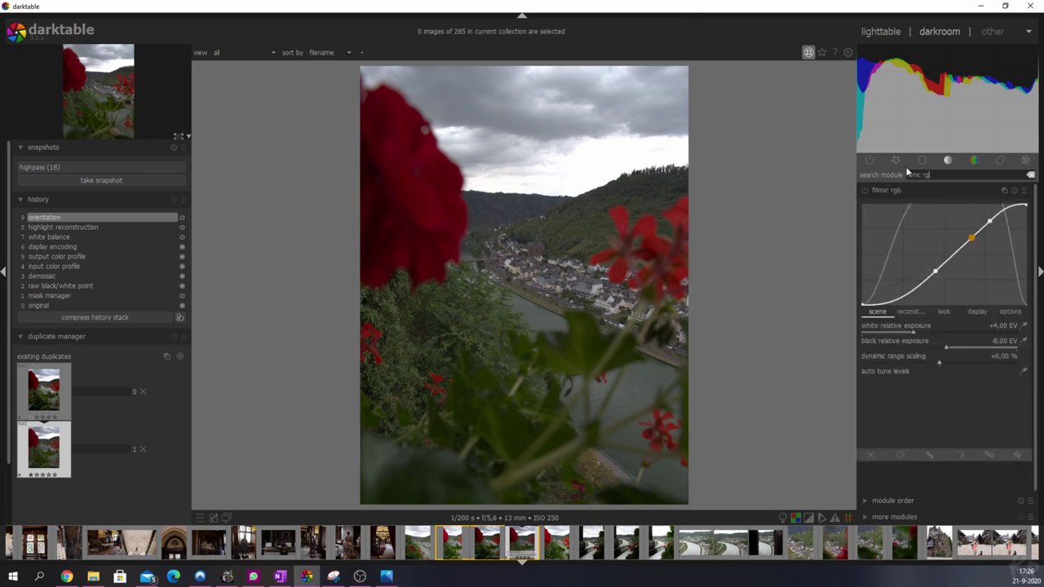
pyautogui.write(' rg')
pyautogui.click(865, 191)
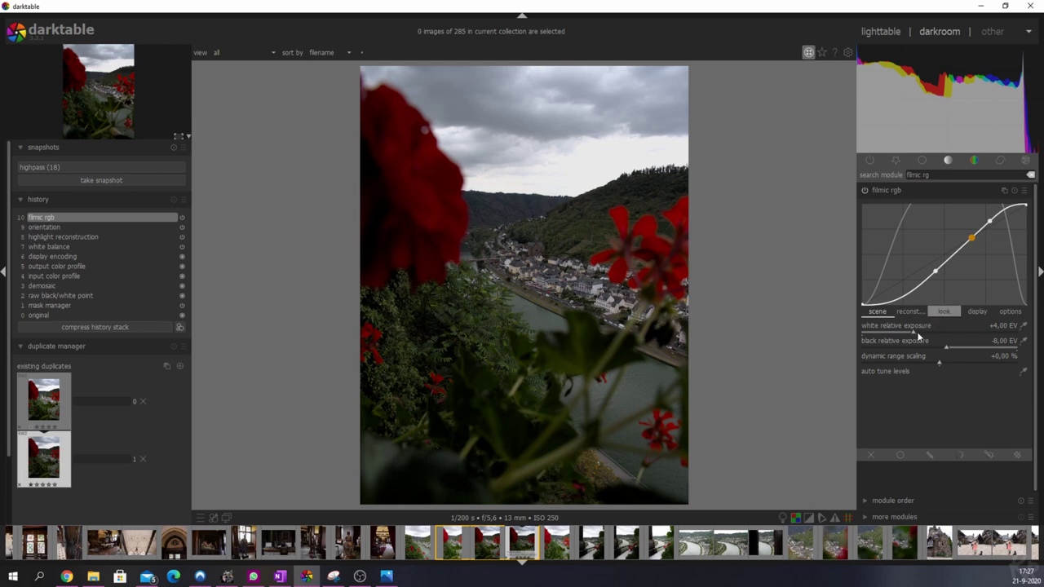
pyautogui.moveTo(913, 331); pyautogui.dragTo(979, 349)
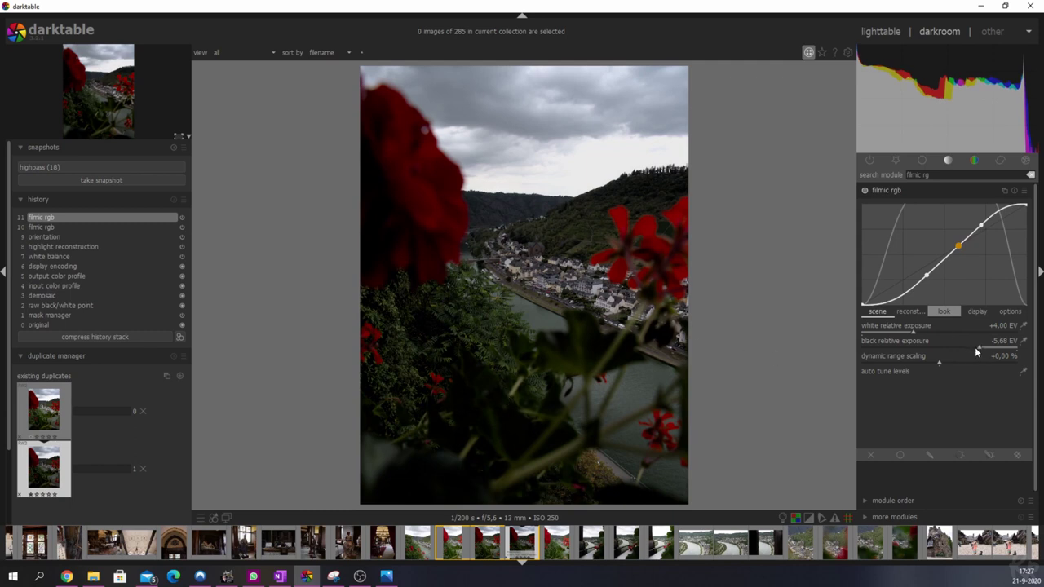
pyautogui.moveTo(977, 352); pyautogui.dragTo(847, 352)
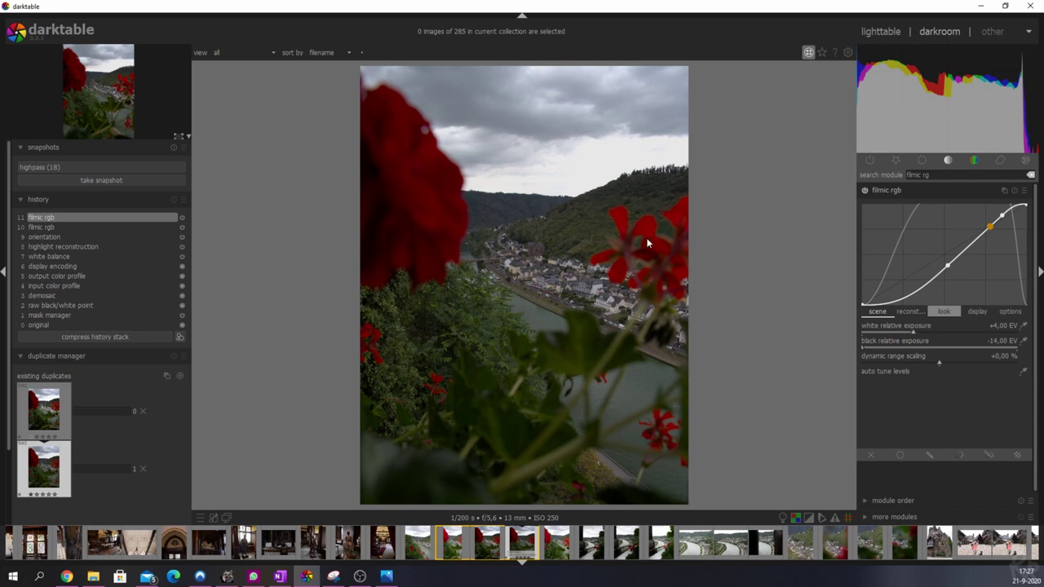
pyautogui.click(944, 348)
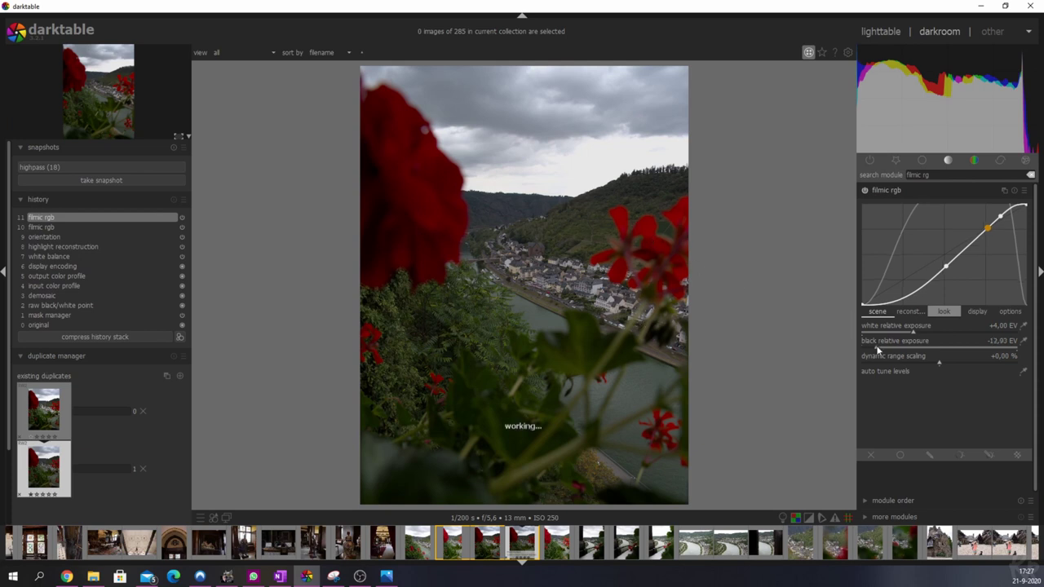
pyautogui.click(947, 346)
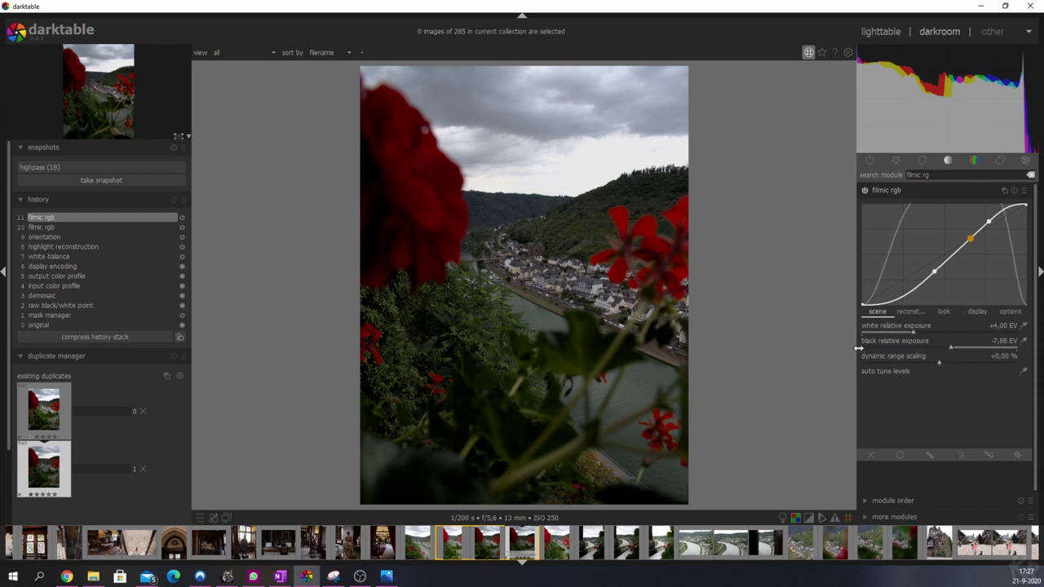
pyautogui.click(904, 194)
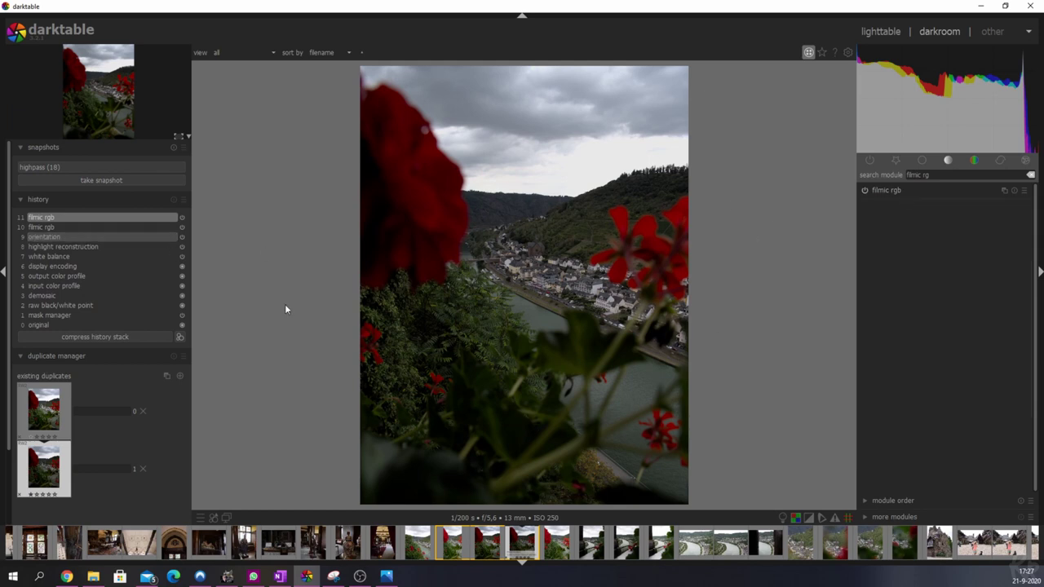
# - Raise the photo's overall exposure from the histogram, then clear the module search
pyautogui.moveTo(992, 145)
pyautogui.moveTo(1011, 145); pyautogui.dragTo(1029, 145)
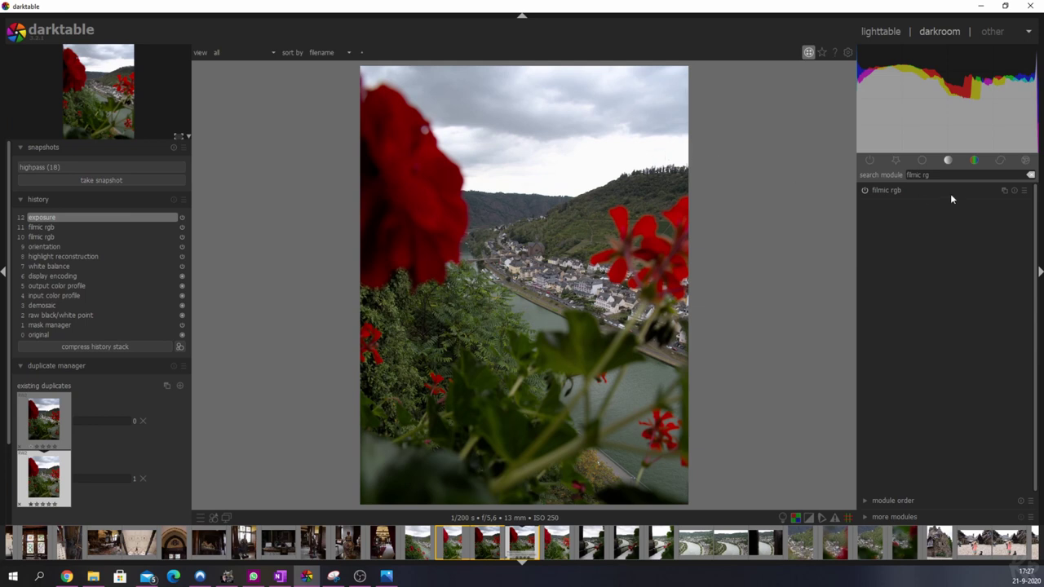
pyautogui.click(897, 160)
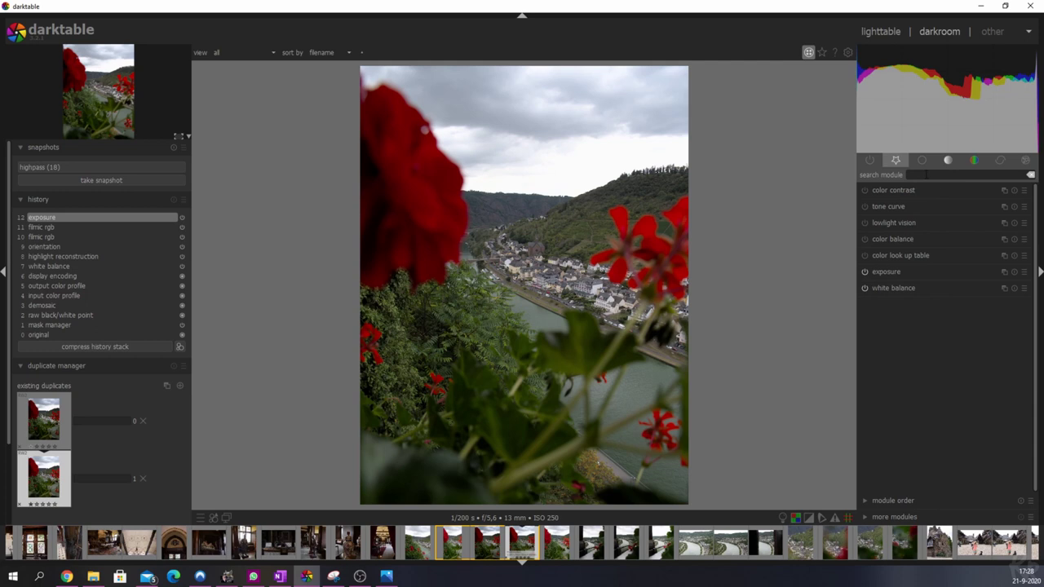
# - Search 'ex' and add a new exposure instance, 'exposure 1', at 0.00 EV
pyautogui.write('exposure')
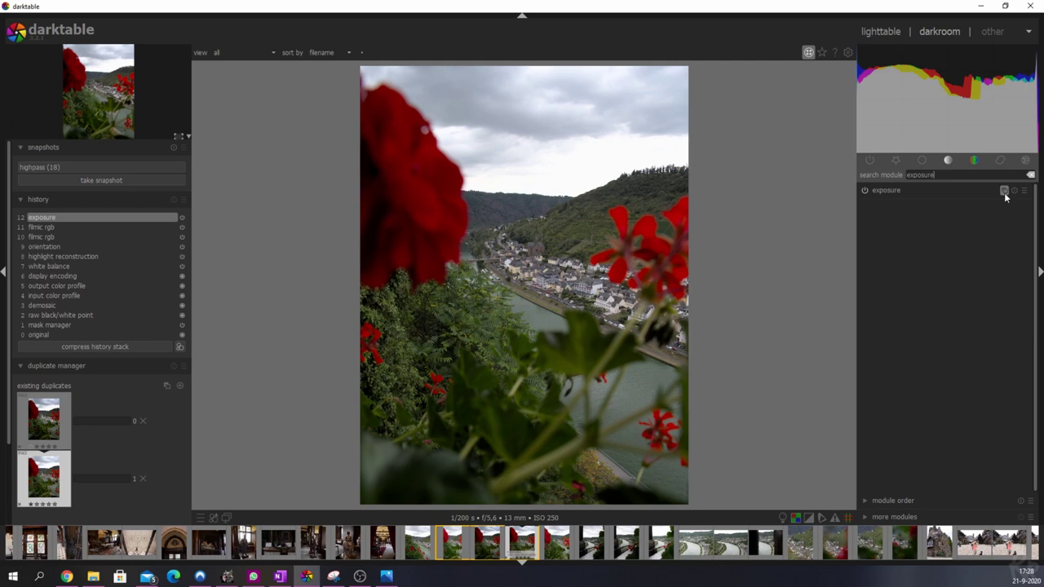
pyautogui.click(1004, 192)
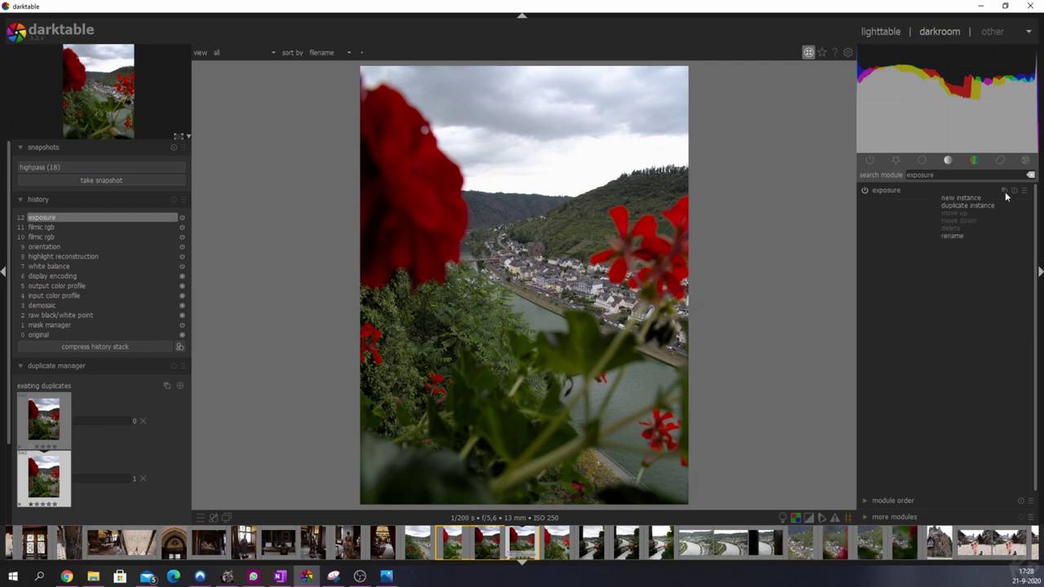
pyautogui.click(959, 200)
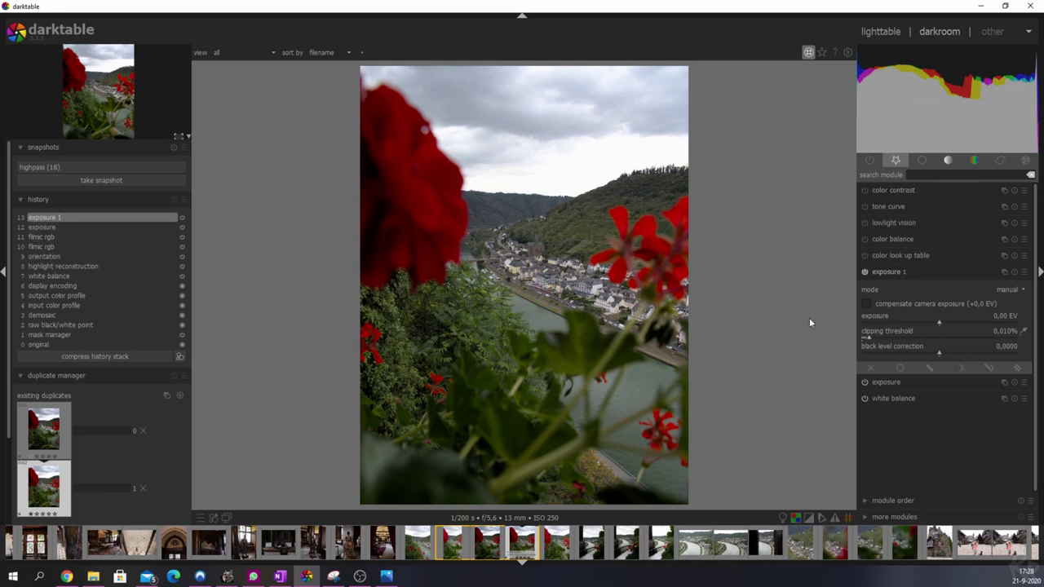
# - Give exposure 1 a drawn mask with a gradient placed across the skyline
pyautogui.click(928, 368)
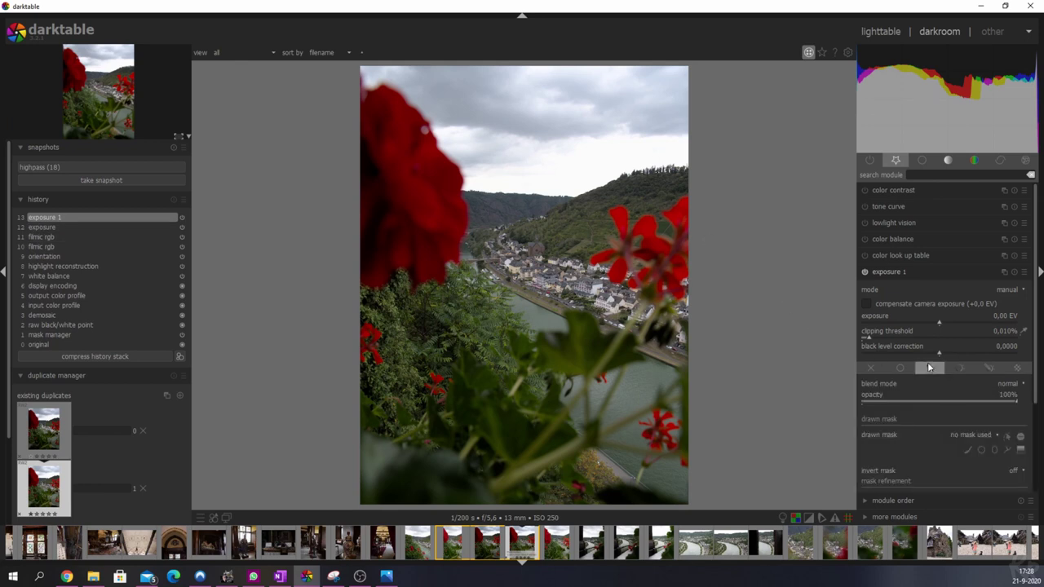
pyautogui.click(1022, 449)
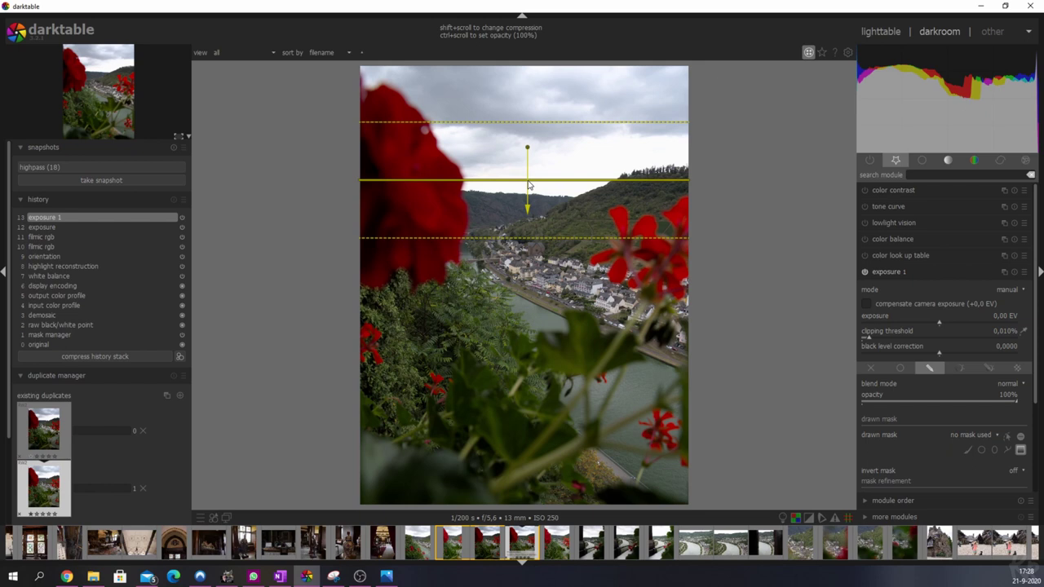
pyautogui.moveTo(527, 186)
pyautogui.mouseDown()
pyautogui.moveTo(566, 187)
pyautogui.moveTo(542, 188)
pyautogui.mouseUp()
pyautogui.click(543, 188)
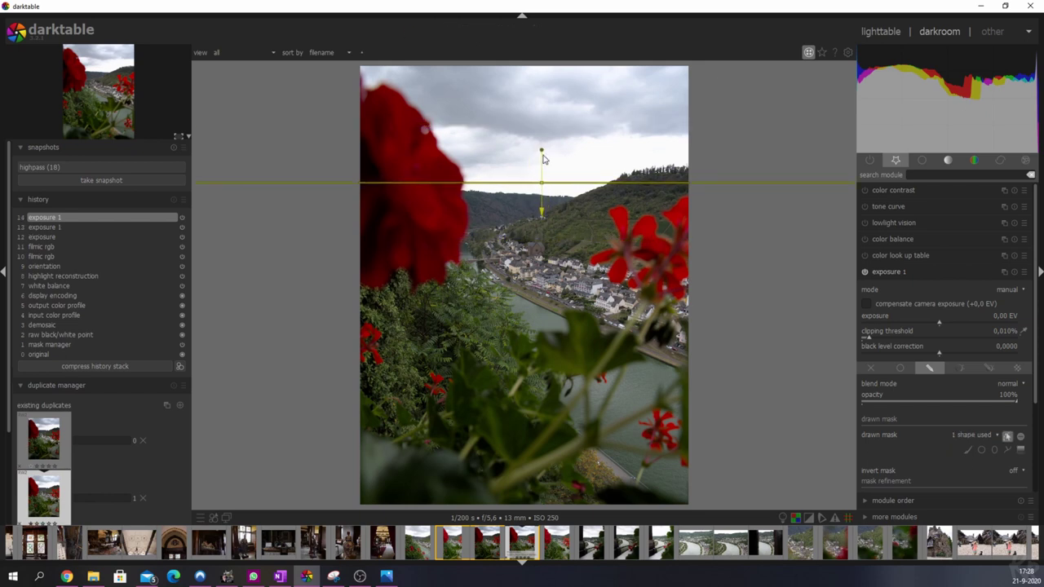
# - Add a tilted, upward-facing second gradient over the lower foliage and lower exposure 1 to -0.66 EV
pyautogui.click(1019, 450)
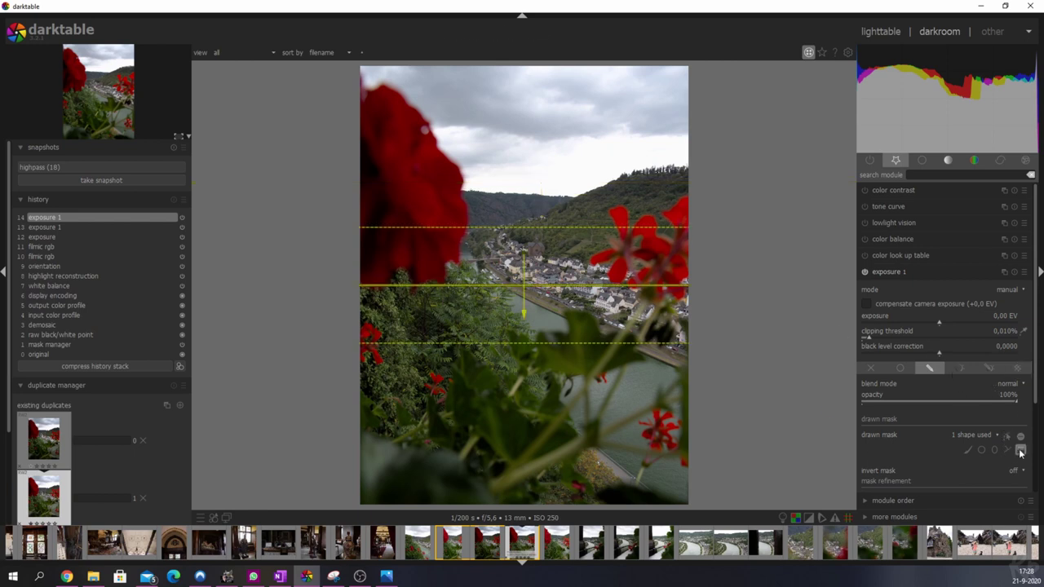
pyautogui.moveTo(522, 285); pyautogui.dragTo(521, 436)
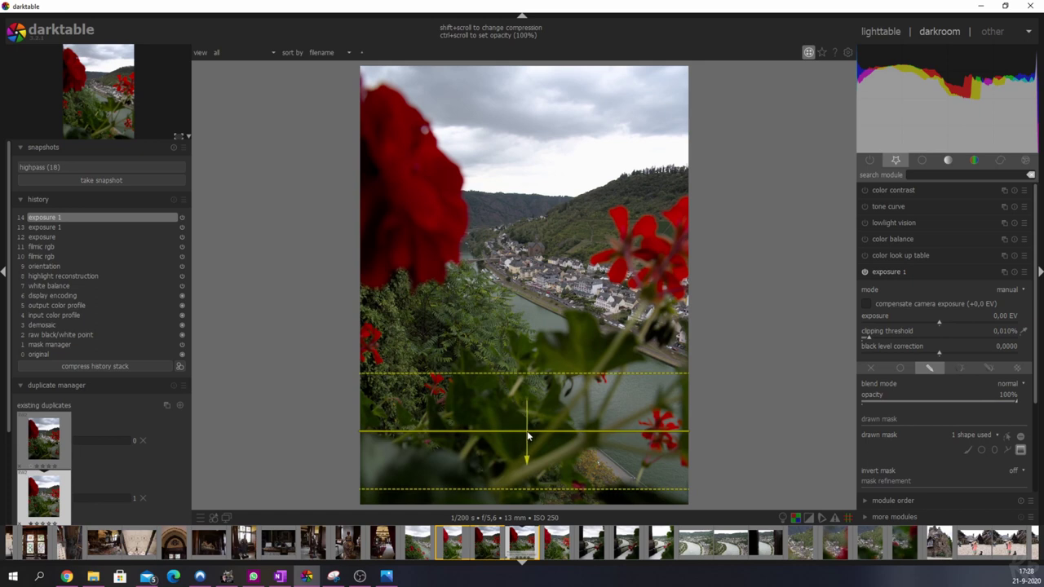
pyautogui.click(528, 431)
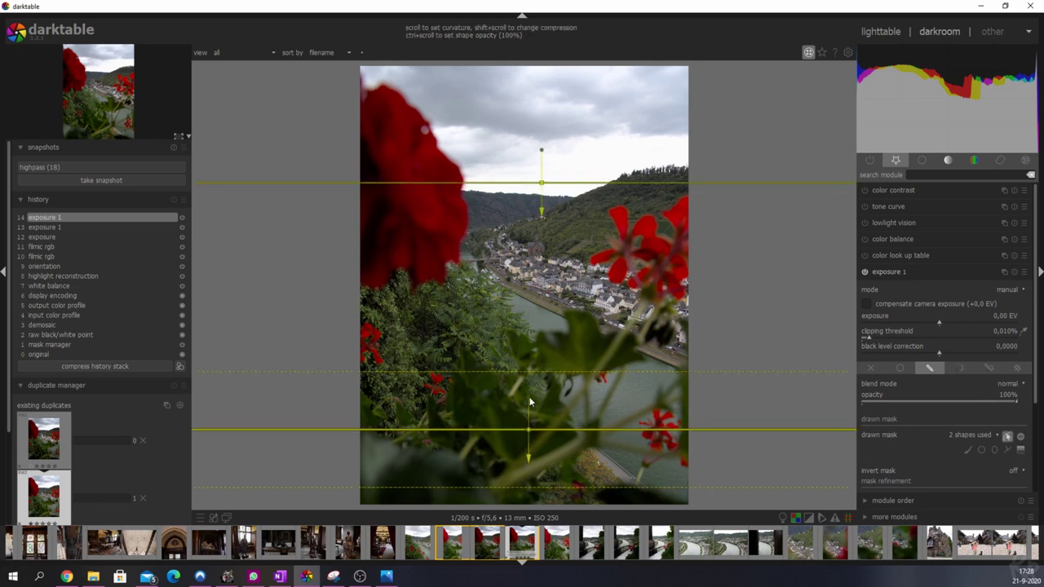
pyautogui.moveTo(529, 401); pyautogui.dragTo(525, 367)
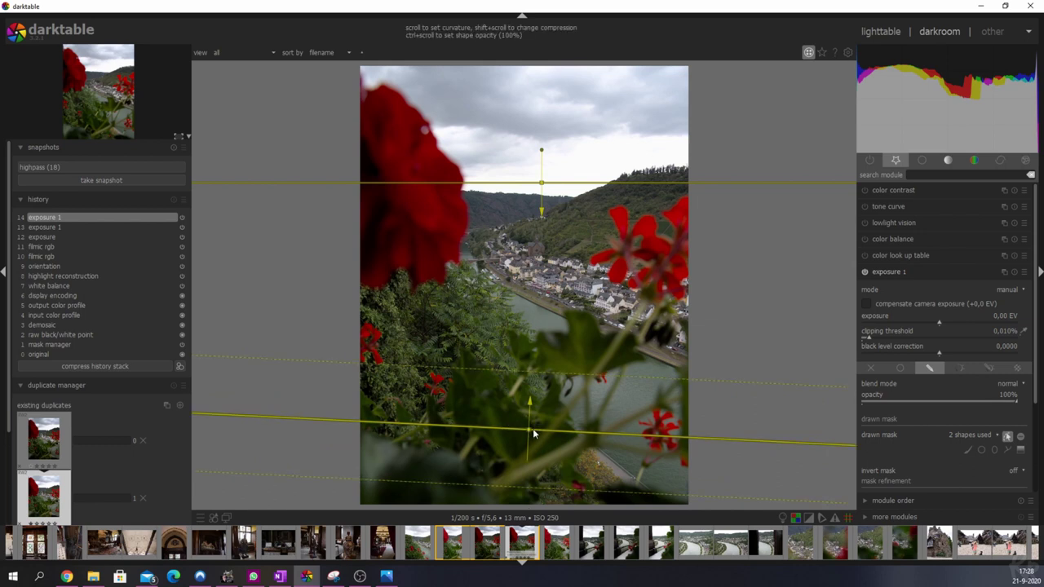
pyautogui.moveTo(531, 431); pyautogui.dragTo(531, 403)
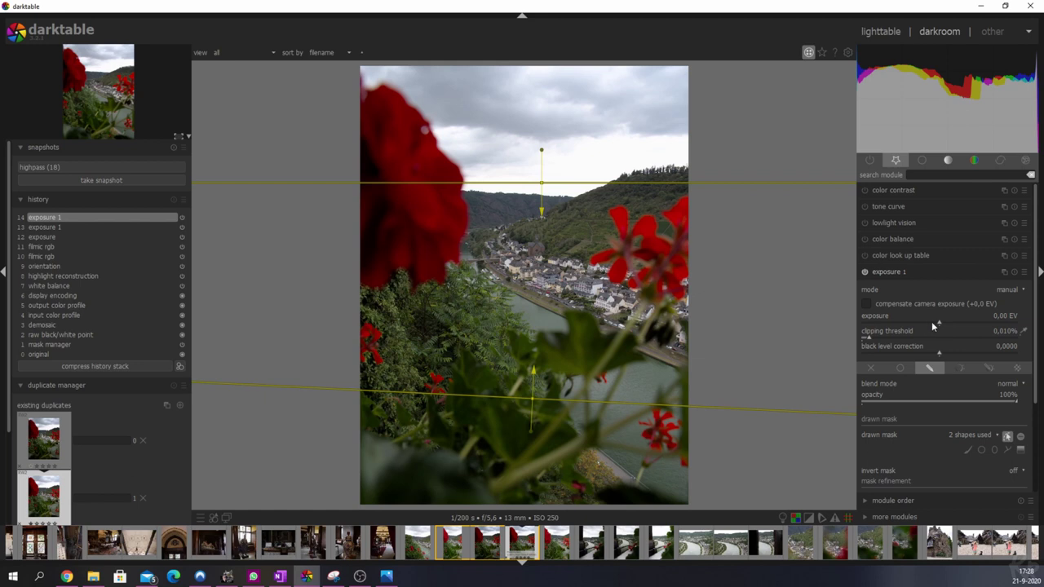
pyautogui.moveTo(934, 324); pyautogui.dragTo(913, 322)
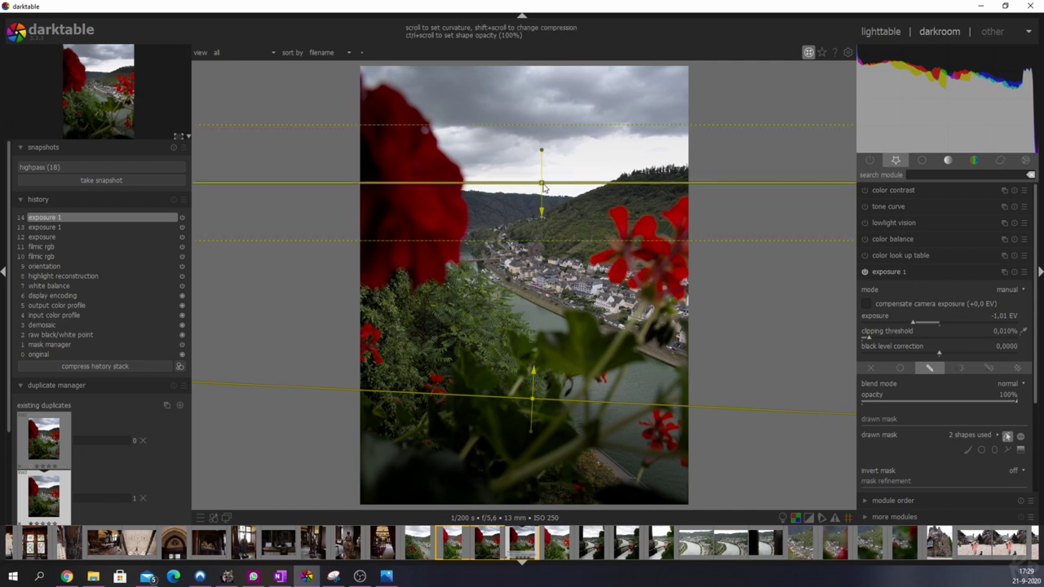
# - Set exposure 1's mask feathering radius to 55,7 and mask blur to 27,5
pyautogui.keyDown('shift'); pyautogui.scroll(2, 544, 189); pyautogui.keyUp('shift')
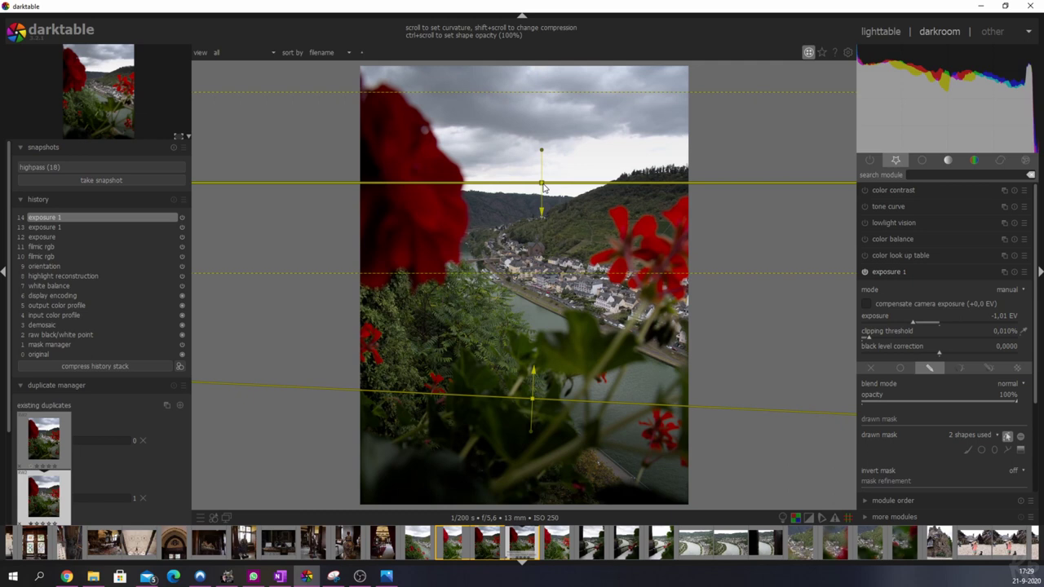
pyautogui.keyDown('shift'); pyautogui.scroll(-2, 543, 189); pyautogui.keyUp('shift')
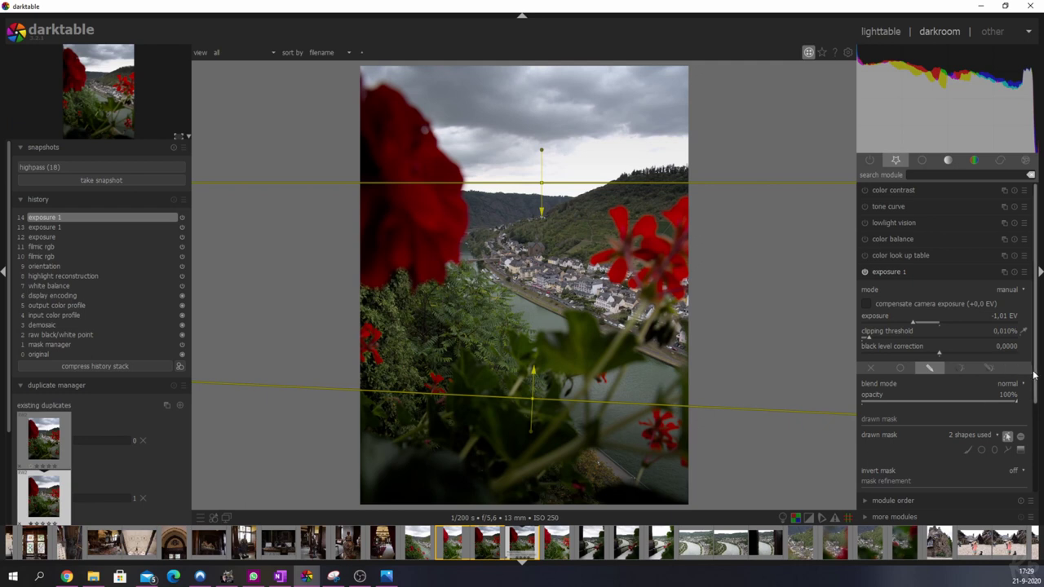
pyautogui.scroll(-3, 1021, 383)
pyautogui.click(896, 392)
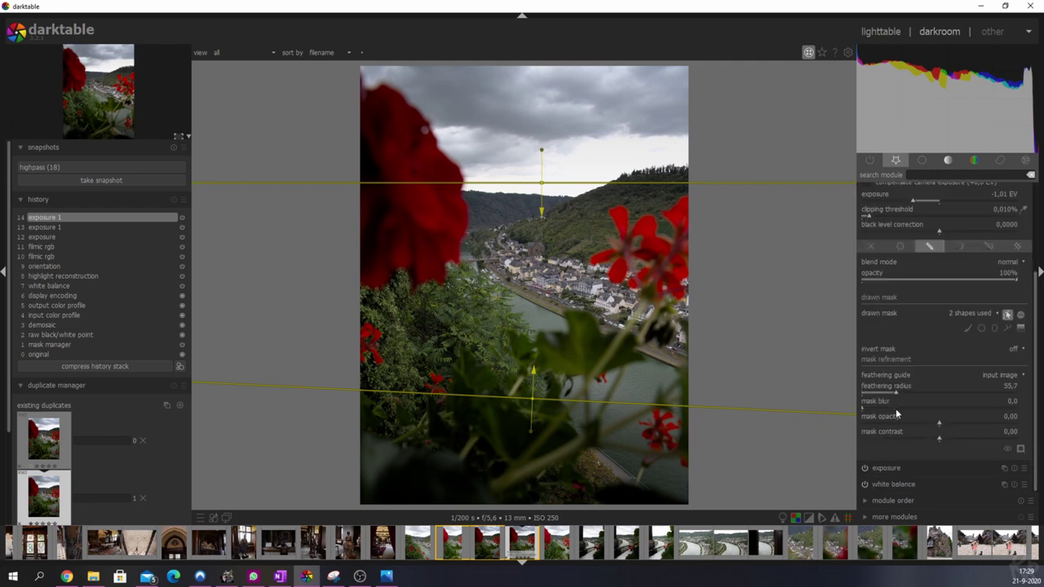
pyautogui.click(903, 407)
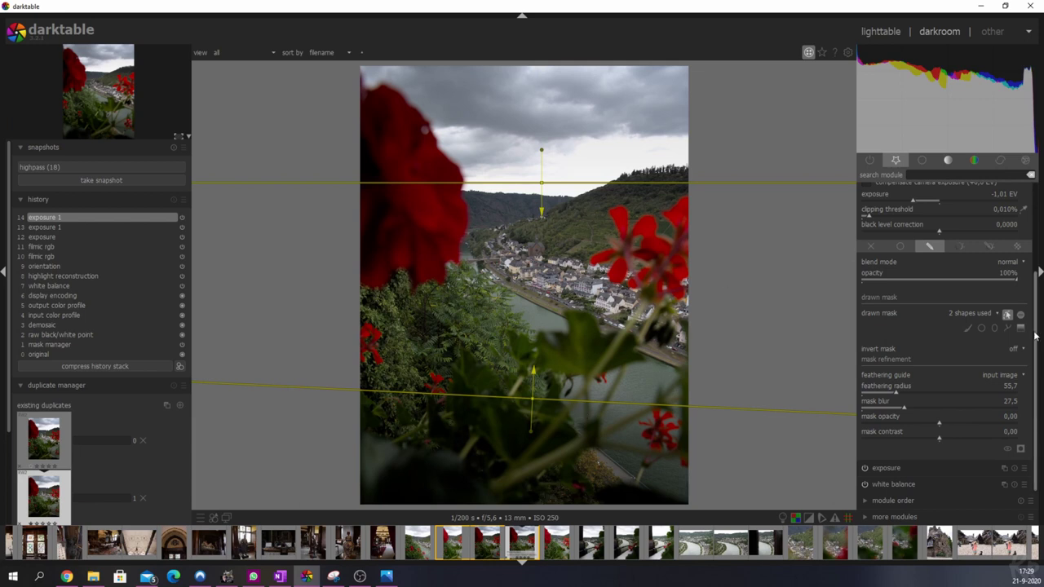
pyautogui.scroll(3, 1034, 327)
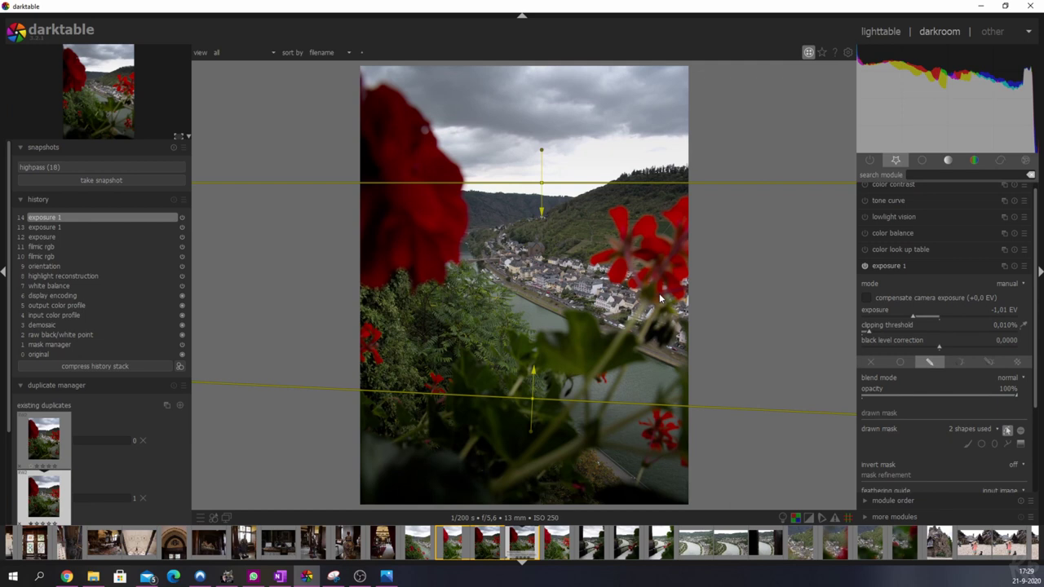
# - Create a new exposure instance, 'exposure 2', with a drawn mask
pyautogui.click(1004, 266)
pyautogui.click(996, 277)
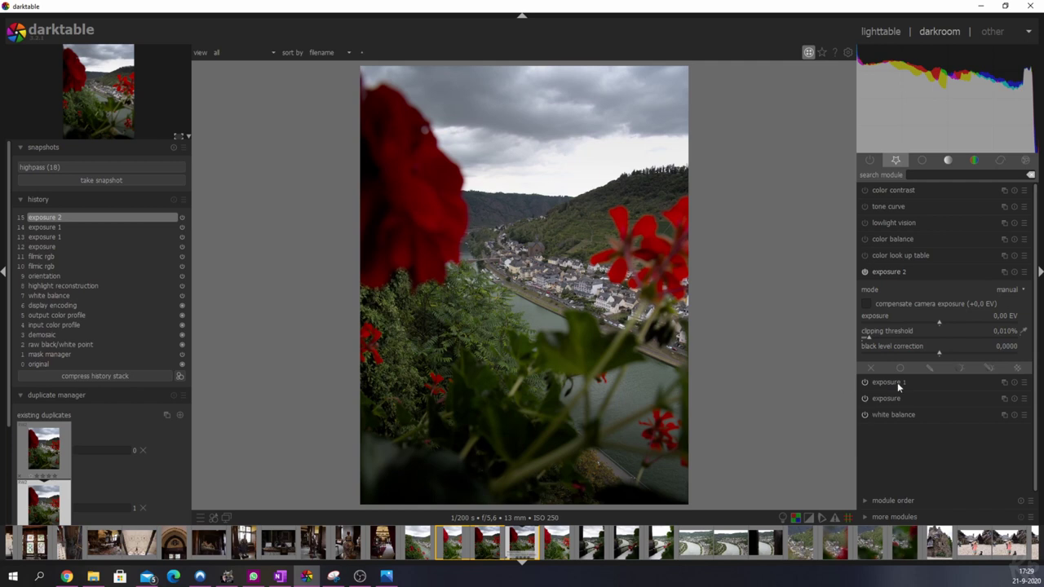
pyautogui.click(928, 368)
# - Pick the brush mask shape and adjust its size and hardness over the village
pyautogui.click(968, 450)
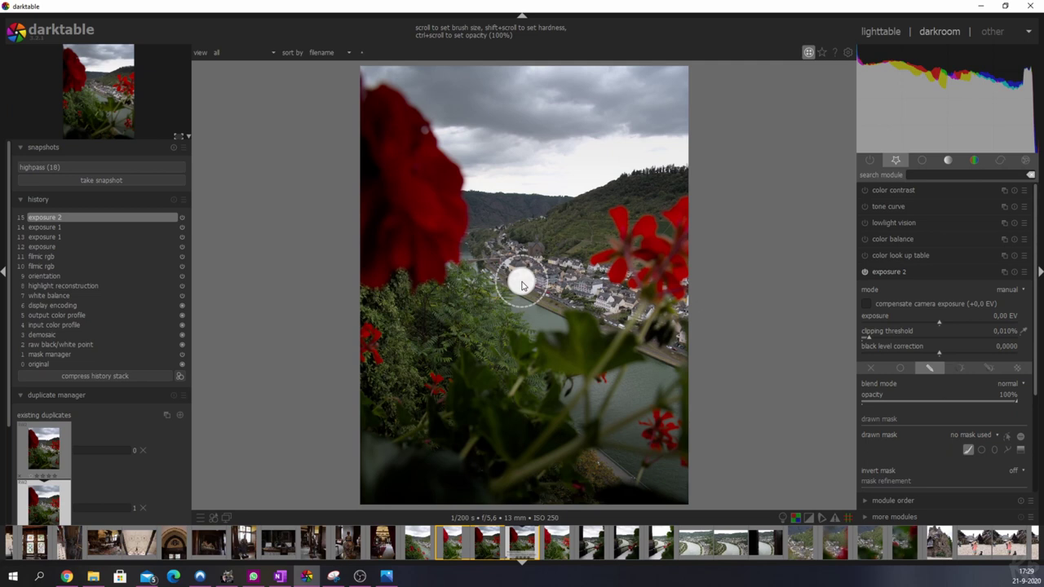
pyautogui.scroll(8, 519, 278)
pyautogui.scroll(3, 523, 285)
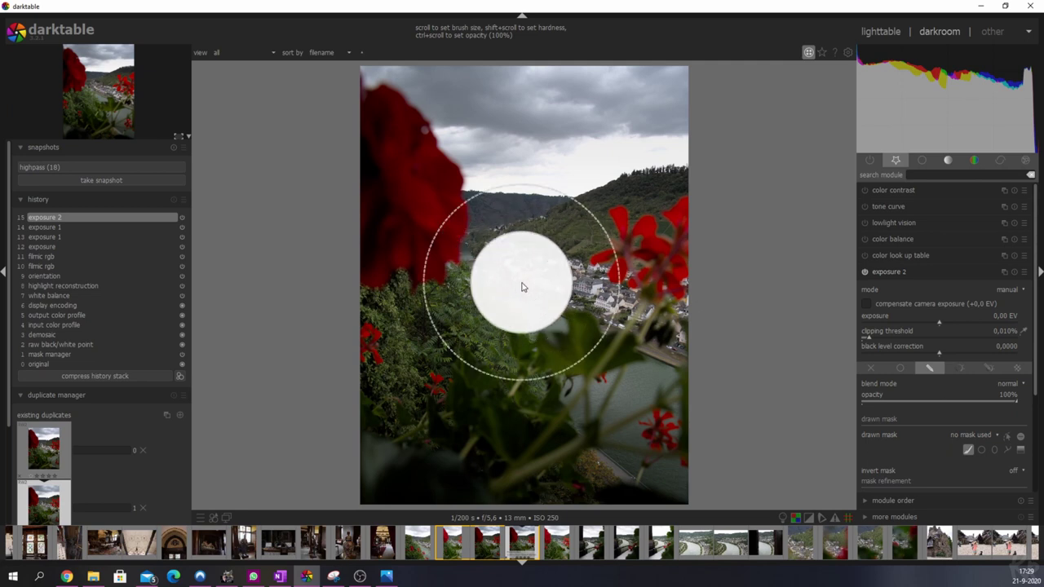
pyautogui.scroll(-6, 523, 286)
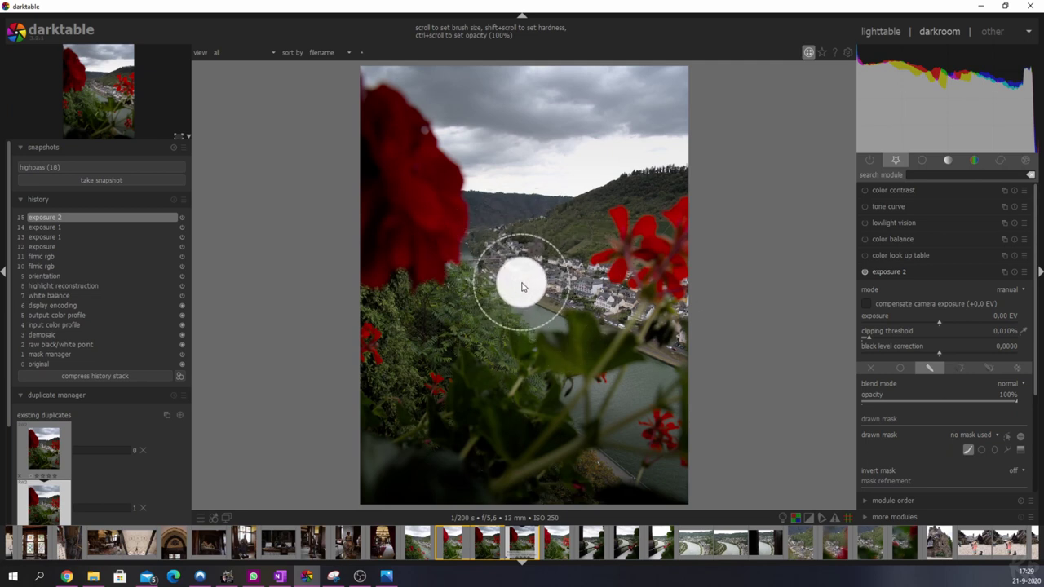
pyautogui.keyDown('shift'); pyautogui.scroll(-5, 523, 284); pyautogui.keyUp('shift')
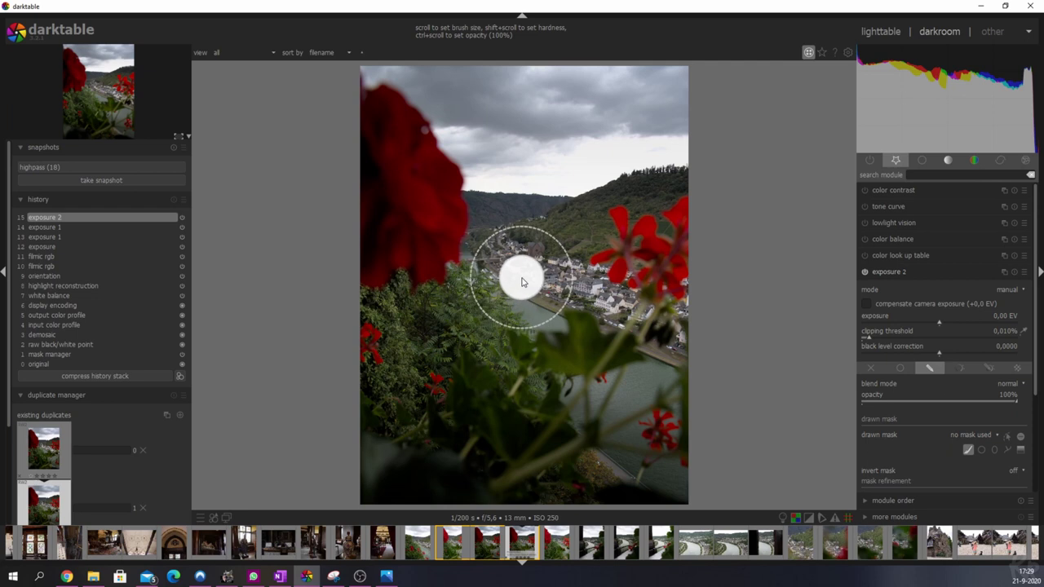
pyautogui.keyDown('shift'); pyautogui.scroll(3, 523, 281); pyautogui.keyUp('shift')
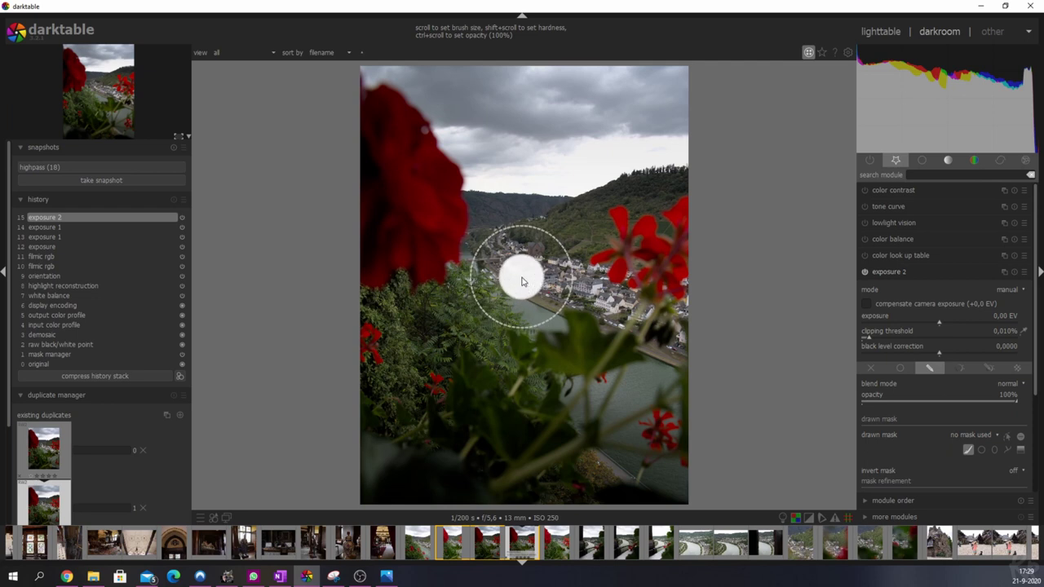
pyautogui.scroll(-3, 523, 281)
pyautogui.scroll(-2, 523, 281)
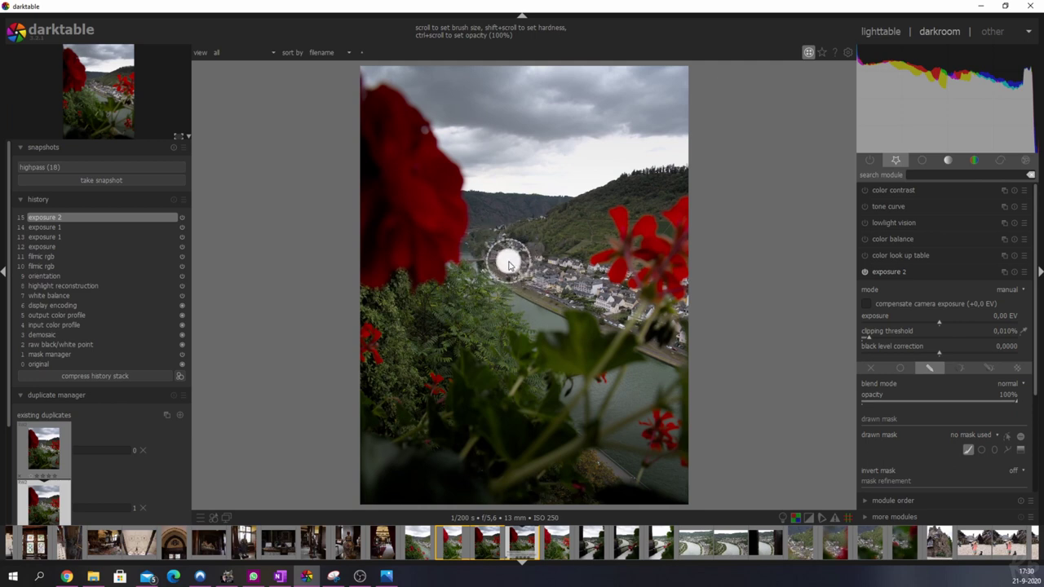
# - Paint exposure 2's brush mask over the village and raise its exposure to 0,68 EV
pyautogui.moveTo(503, 260)
pyautogui.mouseDown()
pyautogui.moveTo(608, 303)
pyautogui.moveTo(527, 272)
pyautogui.moveTo(517, 257)
pyautogui.mouseUp()
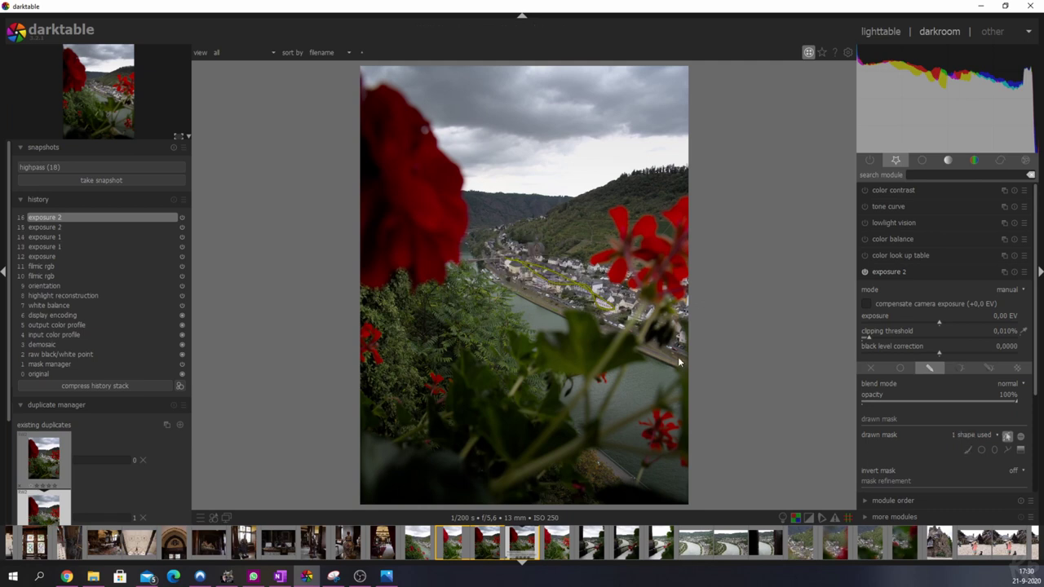
pyautogui.click(1007, 436)
pyautogui.moveTo(943, 322); pyautogui.dragTo(954, 320)
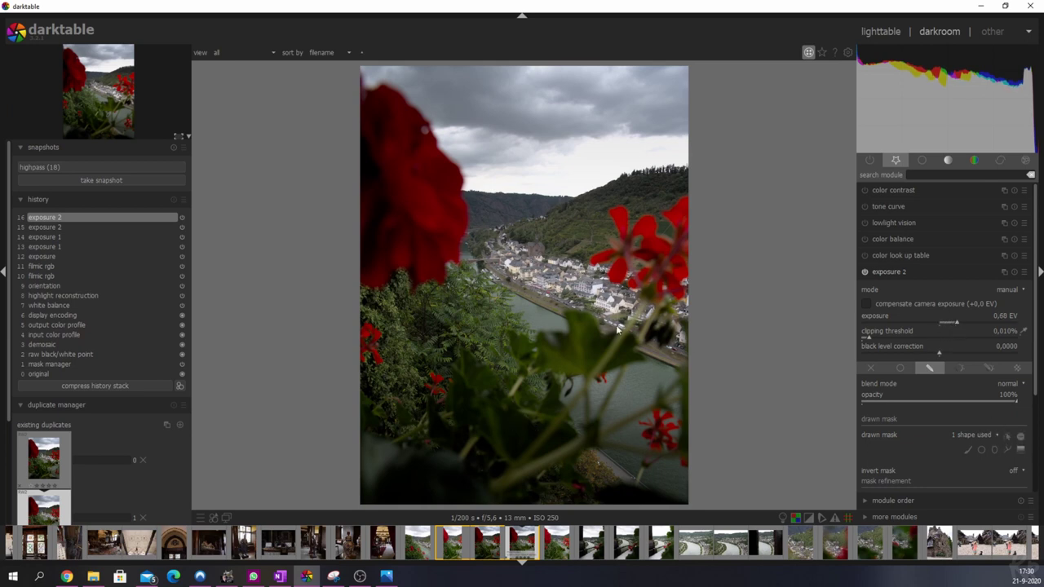
pyautogui.scroll(4, 526, 260)
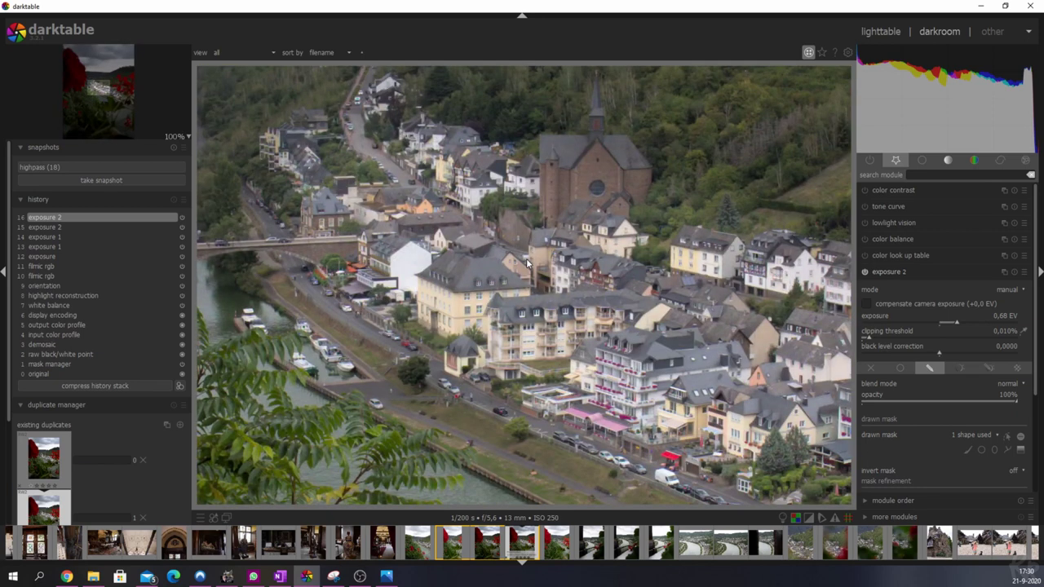
pyautogui.scroll(-3, 526, 259)
# - Toggle exposure 2 off and on twice to compare the brightened village
pyautogui.click(865, 272)
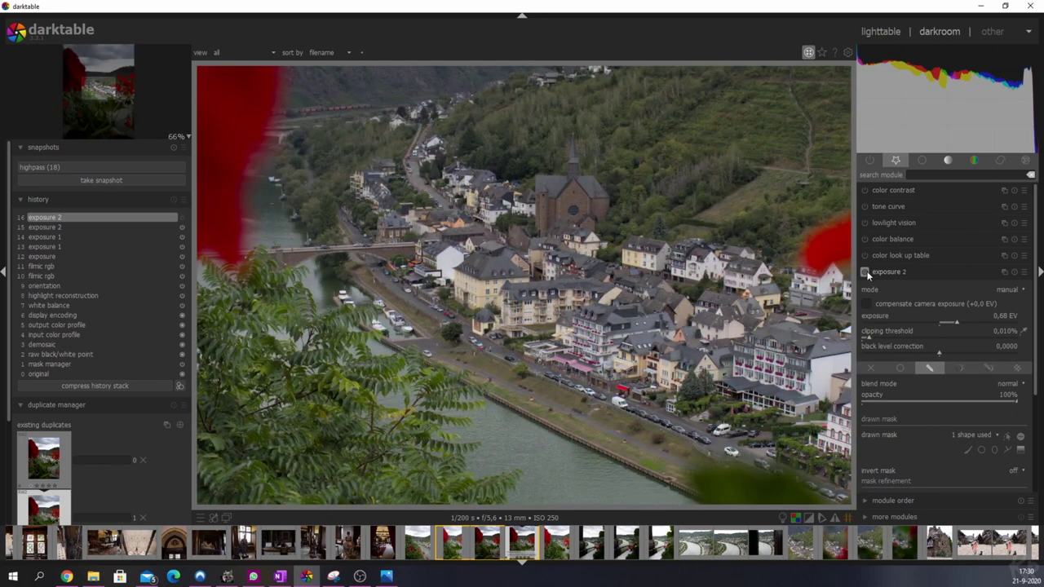
pyautogui.click(865, 271)
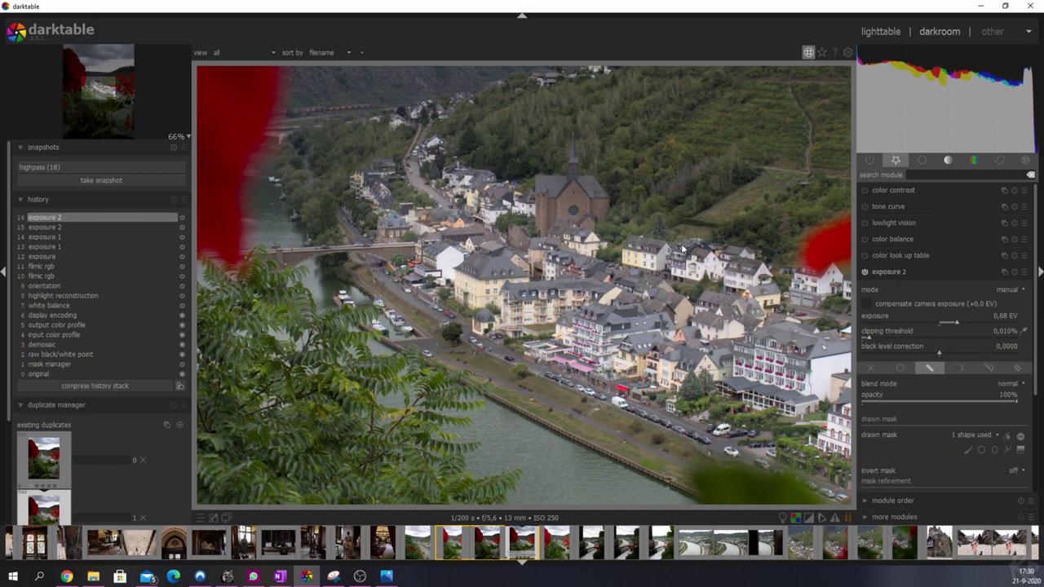
pyautogui.click(865, 271)
pyautogui.click(865, 271)
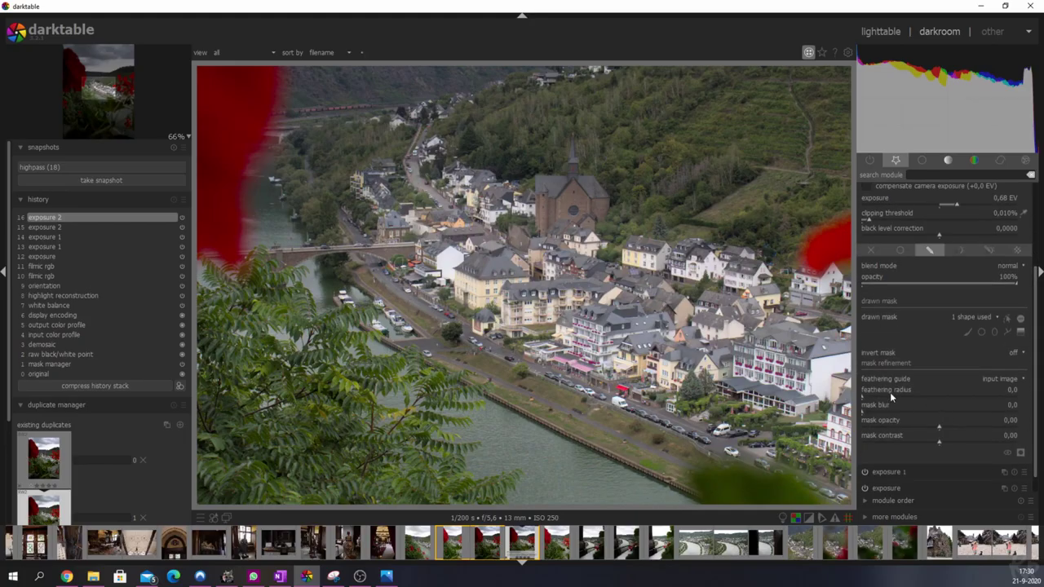
# - Give exposure 2's village mask feathering radius 46,2 and mask blur 24,4, then compare before and after
pyautogui.click(889, 394)
pyautogui.click(900, 411)
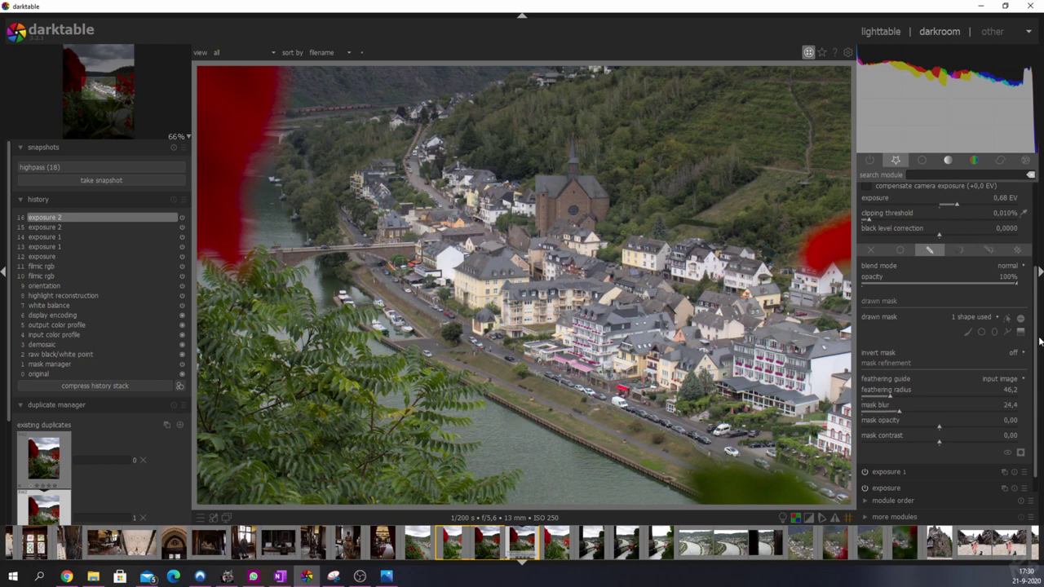
pyautogui.scroll(3, 1039, 340)
pyautogui.click(864, 273)
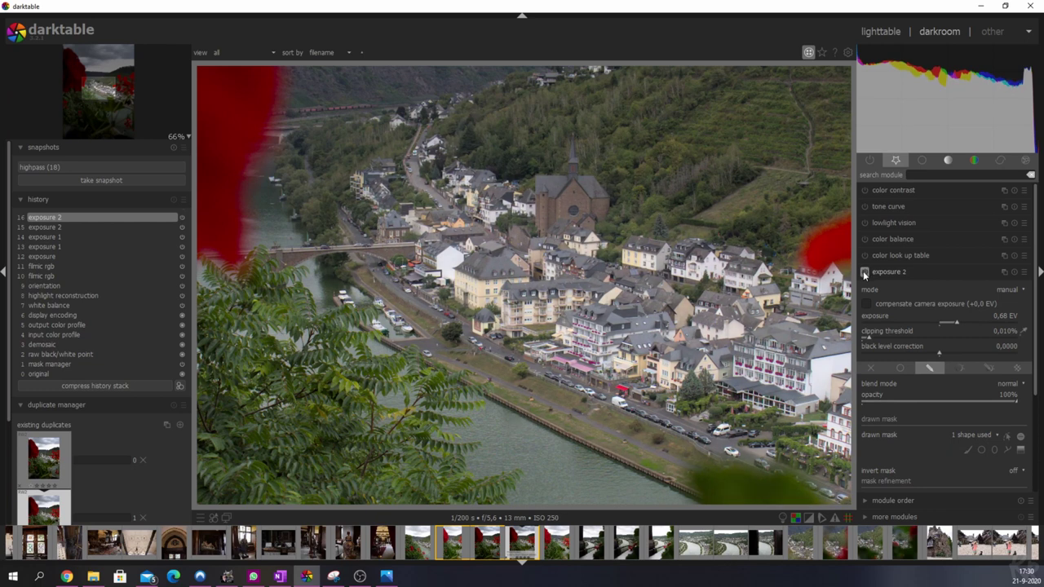
pyautogui.press('space')
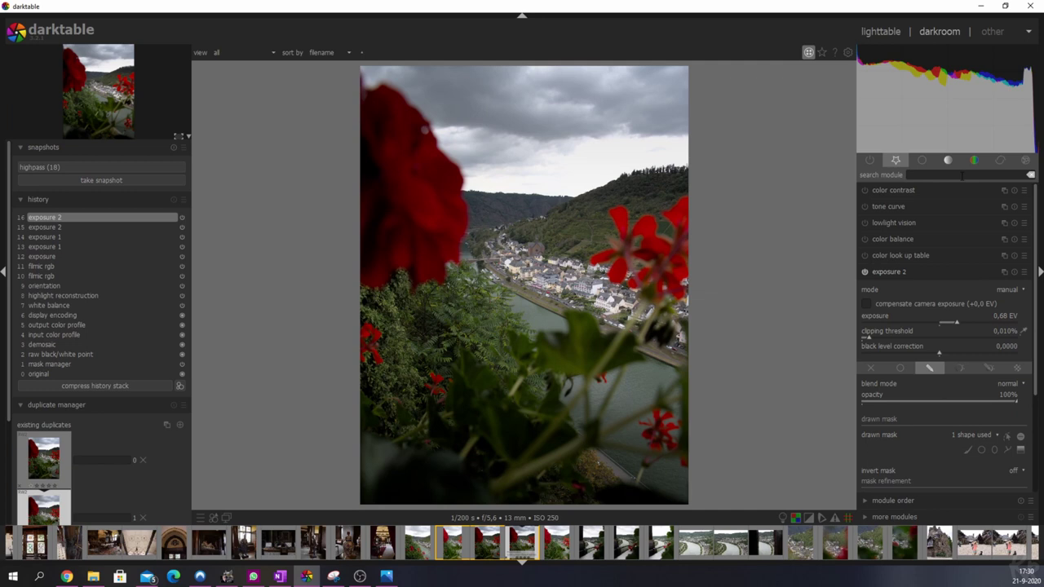
# - Find the color balance module with a 'color' module search and enable it
pyautogui.click(962, 175)
pyautogui.write('color')
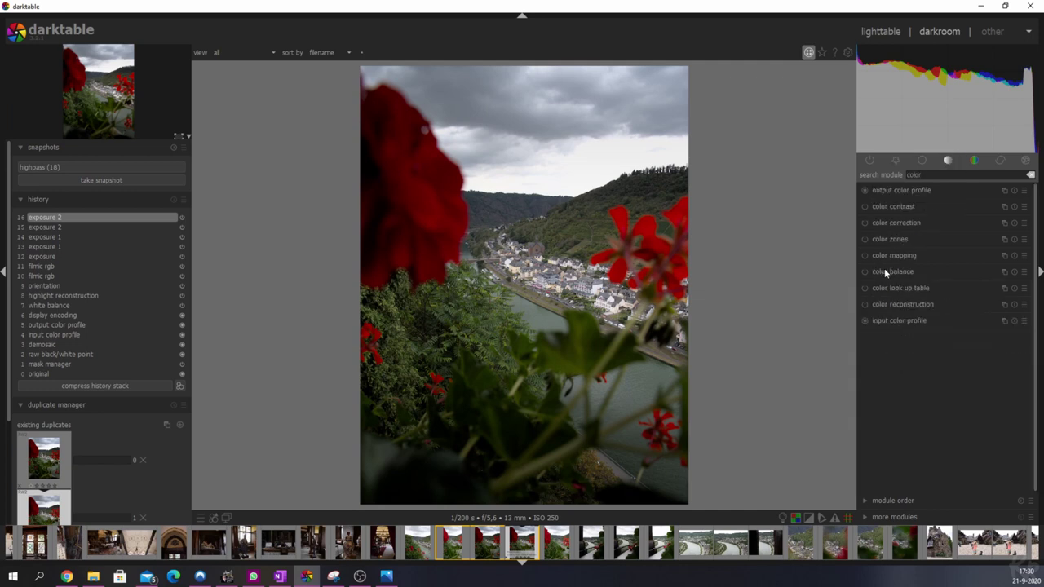
pyautogui.click(884, 271)
pyautogui.click(866, 191)
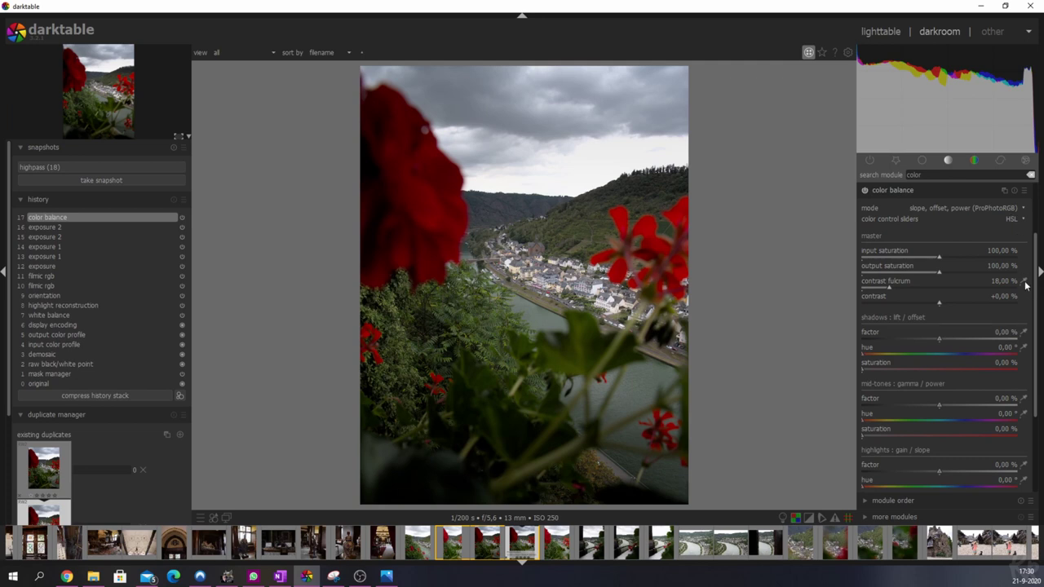
# - Set color balance contrast to +7,84 % and output saturation to 112,72 %
pyautogui.scroll(-5, 1026, 285)
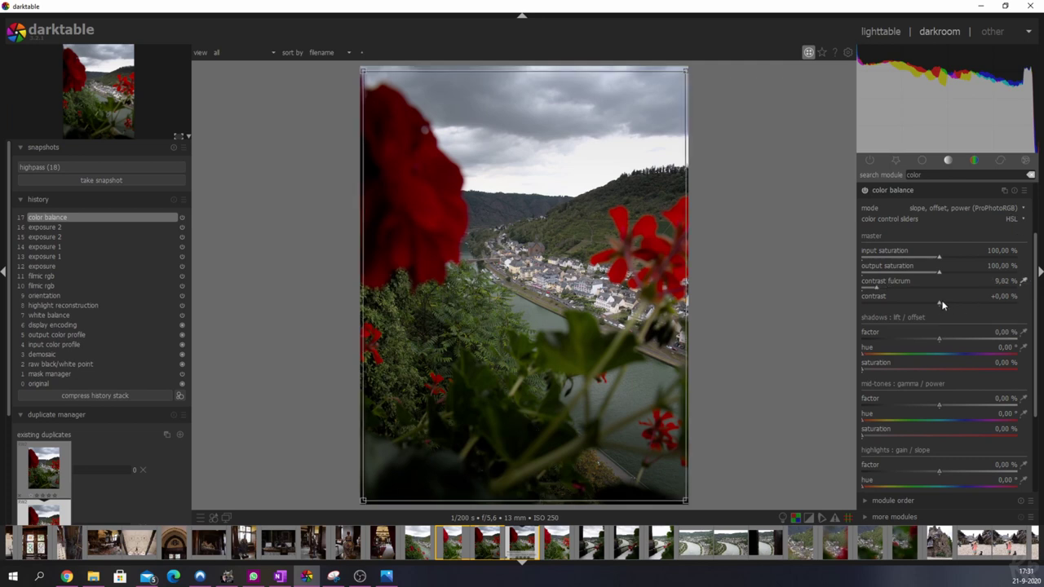
pyautogui.moveTo(942, 305)
pyautogui.mouseDown()
pyautogui.moveTo(983, 301)
pyautogui.moveTo(900, 305)
pyautogui.moveTo(951, 303)
pyautogui.mouseUp()
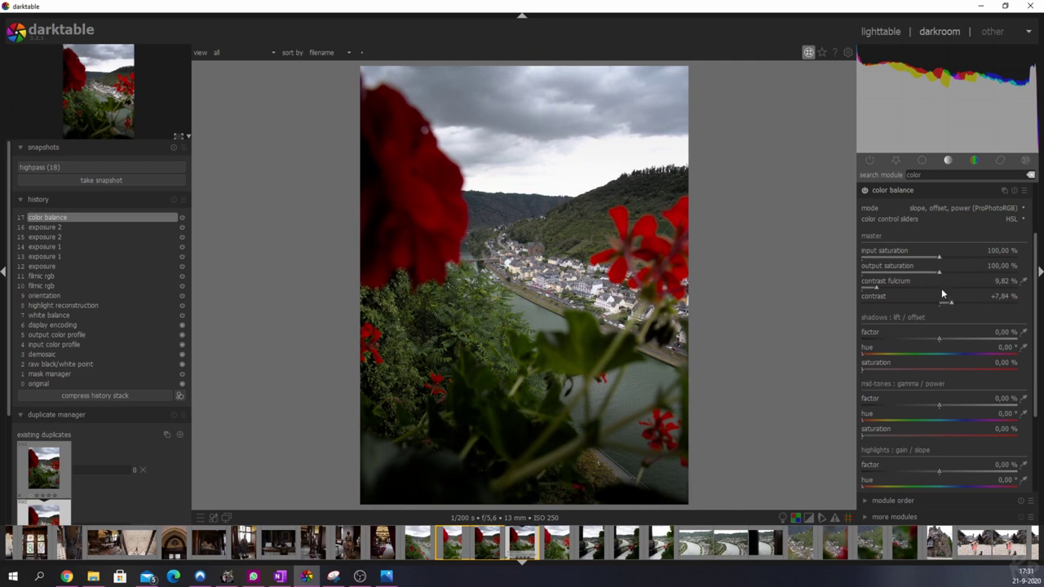
pyautogui.moveTo(942, 273); pyautogui.dragTo(956, 276)
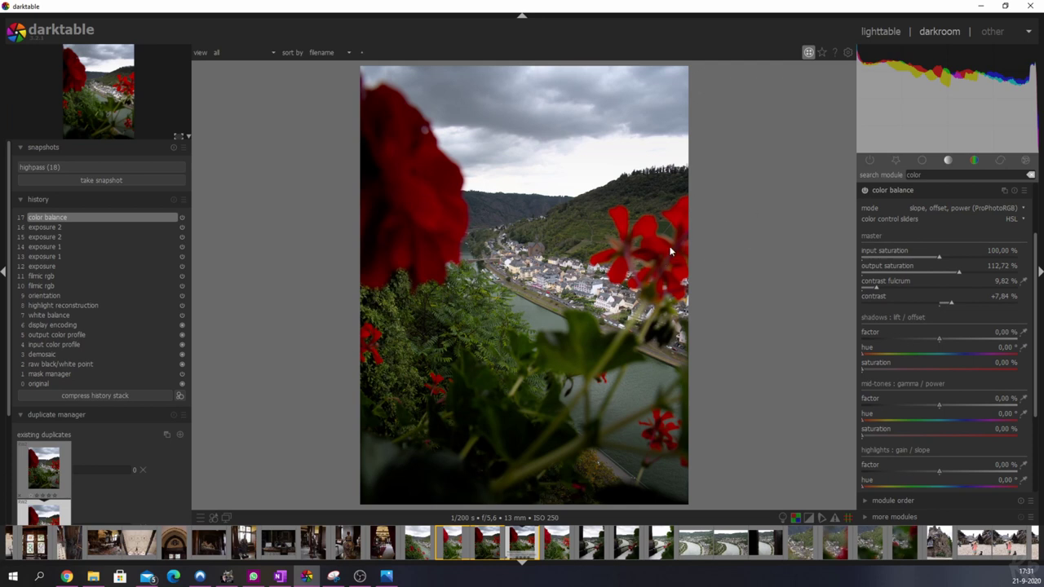
pyautogui.doubleClick(936, 176)
# - Enable color zones and lower its lightness curve in the reds to darken the flowers
pyautogui.write('color zones')
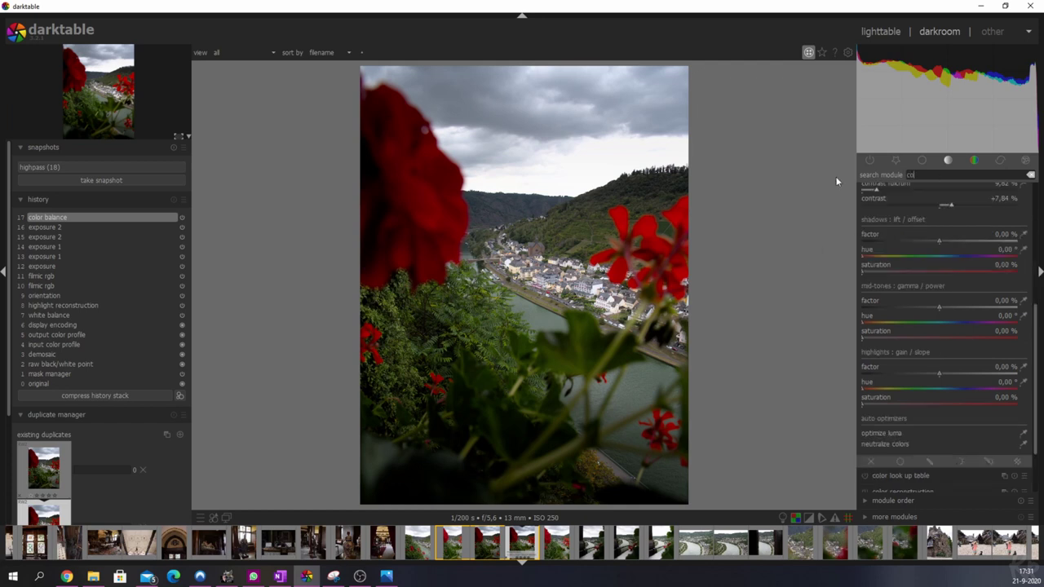
pyautogui.click(866, 192)
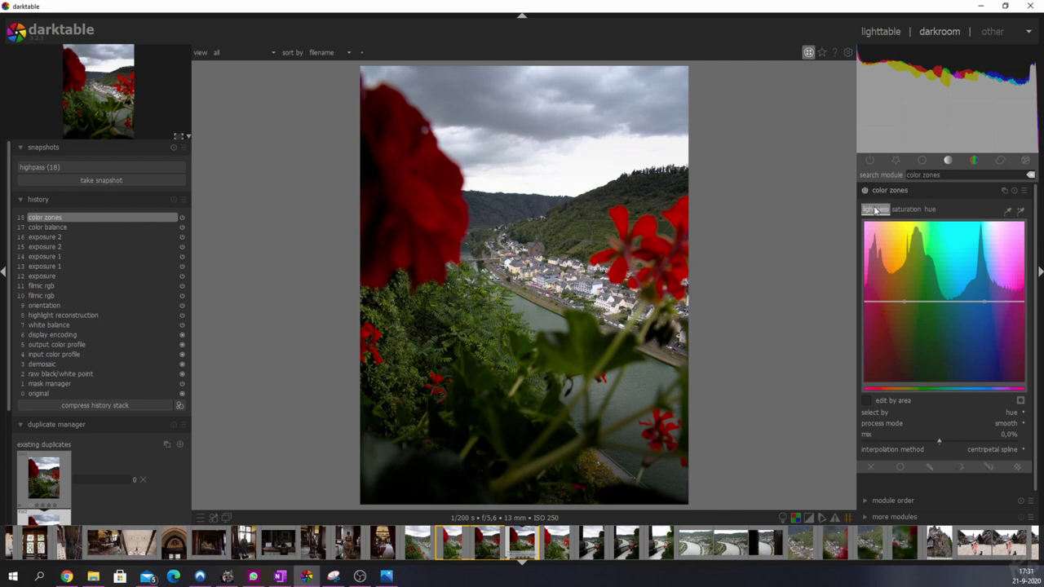
pyautogui.click(1008, 211)
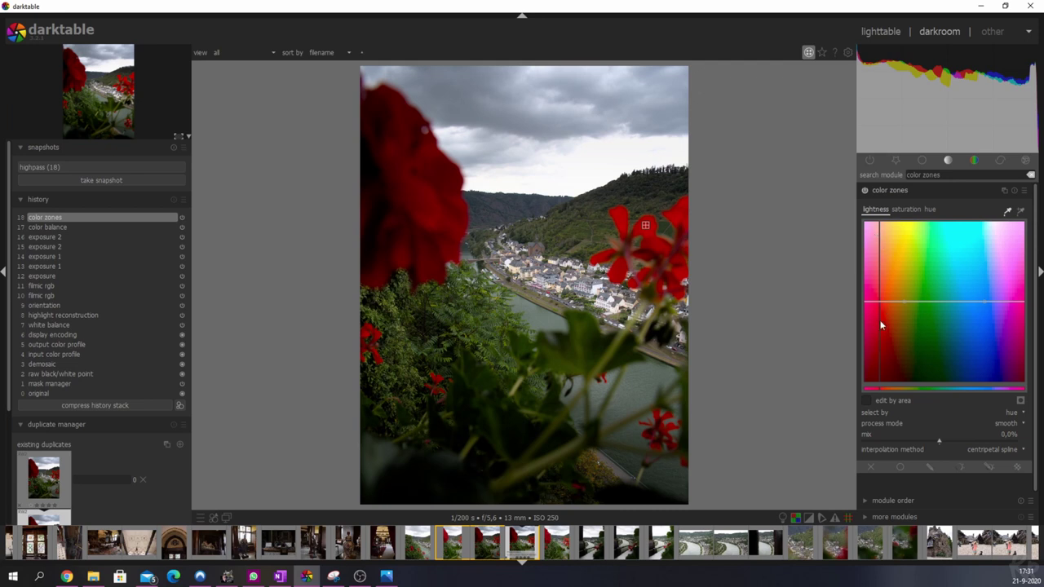
pyautogui.moveTo(879, 300); pyautogui.dragTo(880, 323)
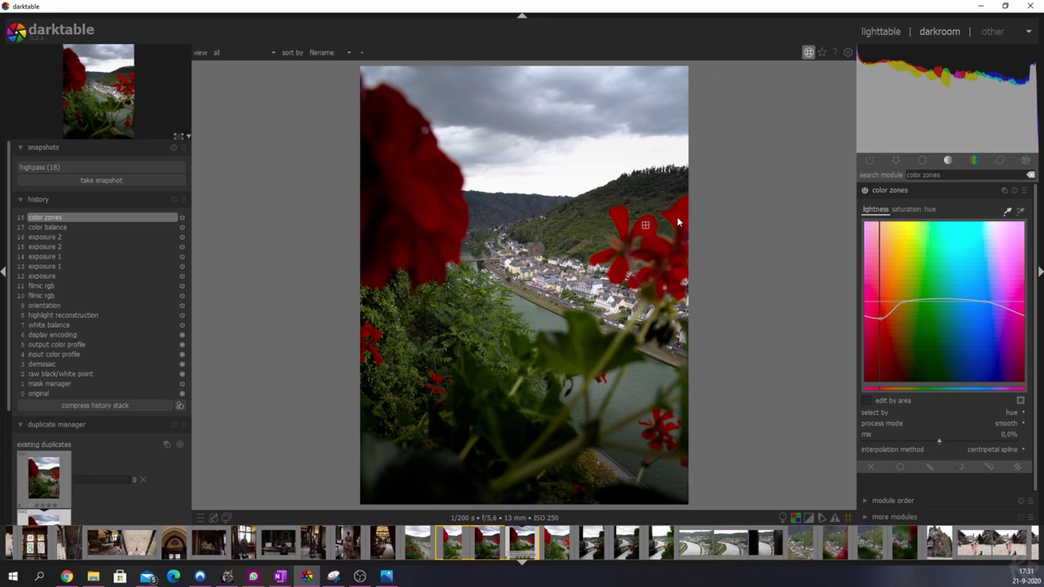
pyautogui.click(894, 191)
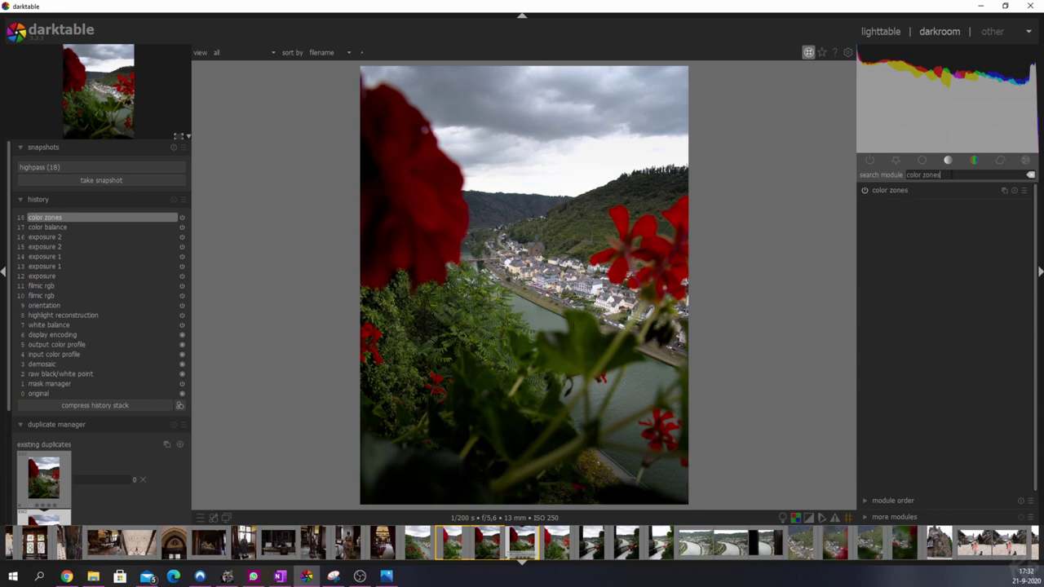
# - Zoom to 100% on the hill ridge and enable chromatic aberrations correction
pyautogui.moveTo(951, 174); pyautogui.dragTo(882, 175)
pyautogui.middleClick(617, 155)
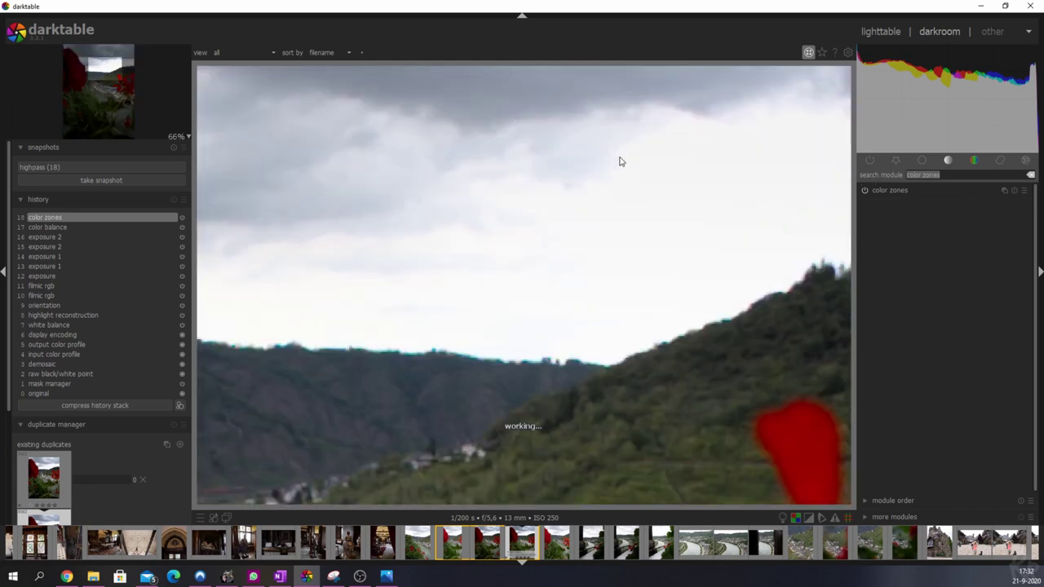
pyautogui.moveTo(620, 161); pyautogui.dragTo(690, 272)
pyautogui.moveTo(698, 460); pyautogui.dragTo(617, 291)
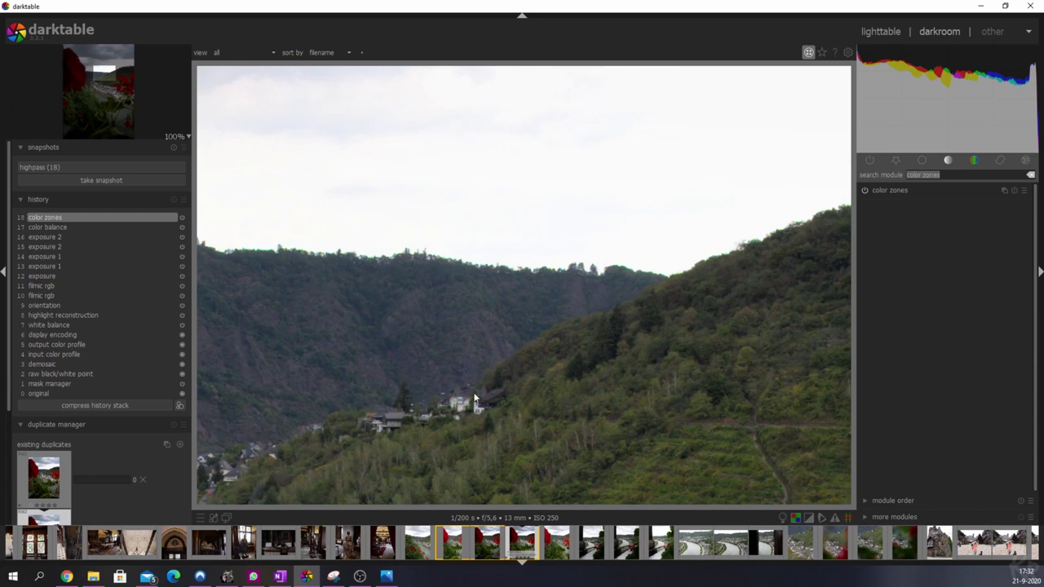
pyautogui.click(954, 177)
pyautogui.hotkey('ctrl', 'a')
pyautogui.write('chromatic')
pyautogui.click(866, 191)
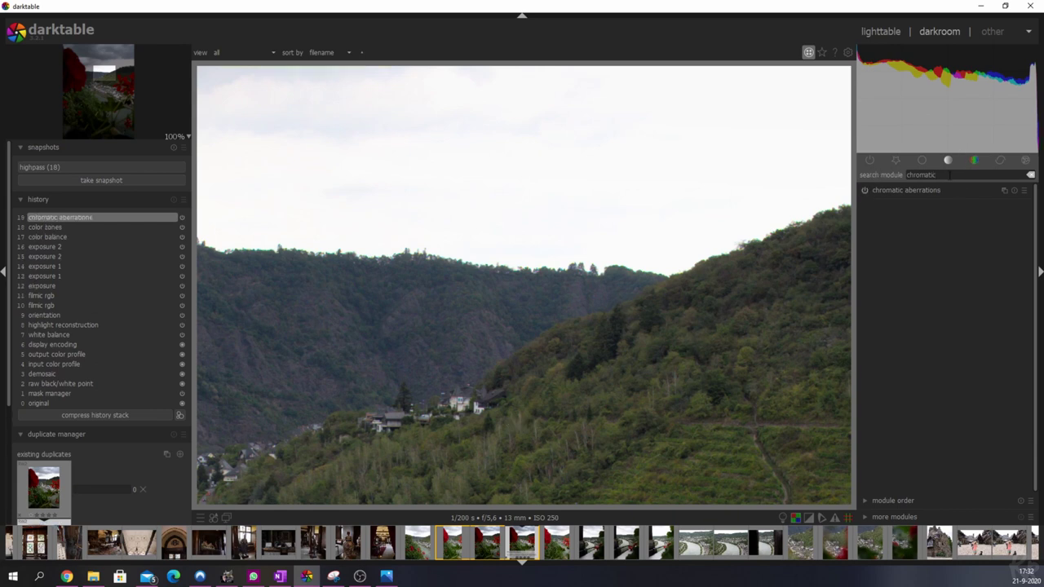
# - Enable denoise (profiled), toggling it off and back on to compare
pyautogui.click(952, 180)
pyautogui.write('denoise')
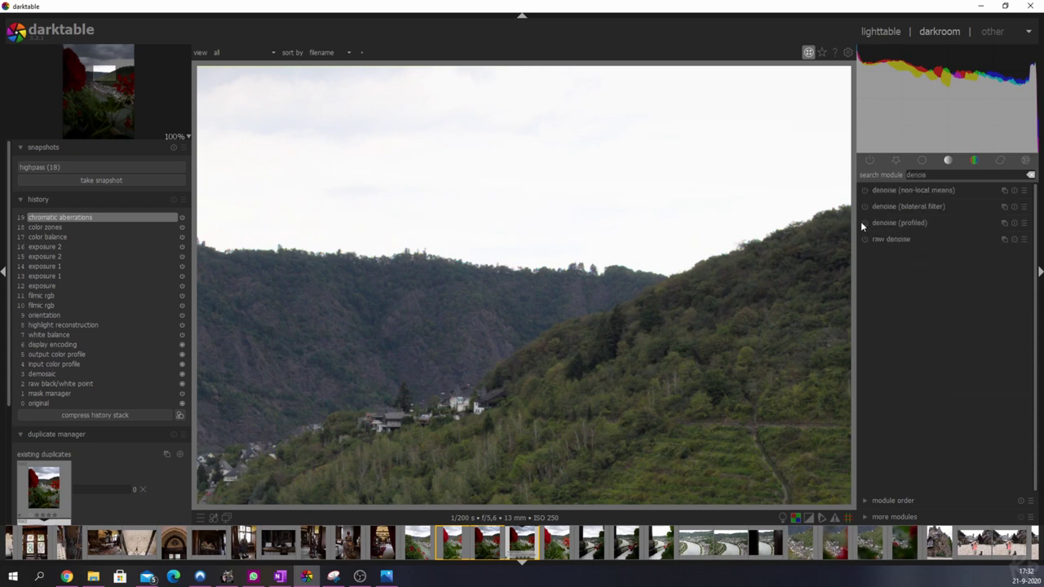
pyautogui.click(865, 222)
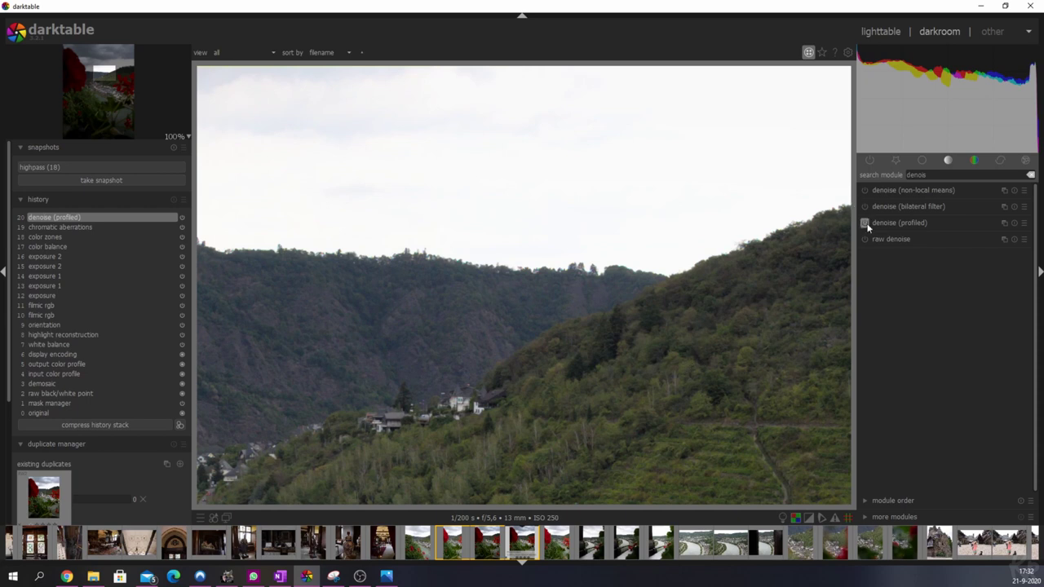
pyautogui.click(865, 222)
pyautogui.click(864, 223)
pyautogui.moveTo(930, 173); pyautogui.dragTo(825, 172)
pyautogui.write('highpa')
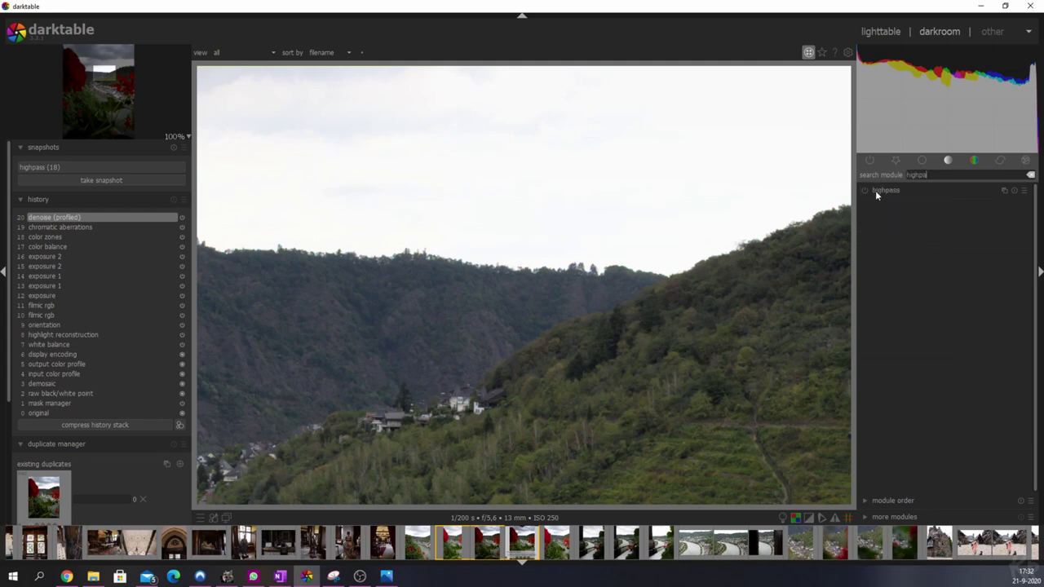
# - Enable highpass and set its blend mode to softlight
pyautogui.click(884, 190)
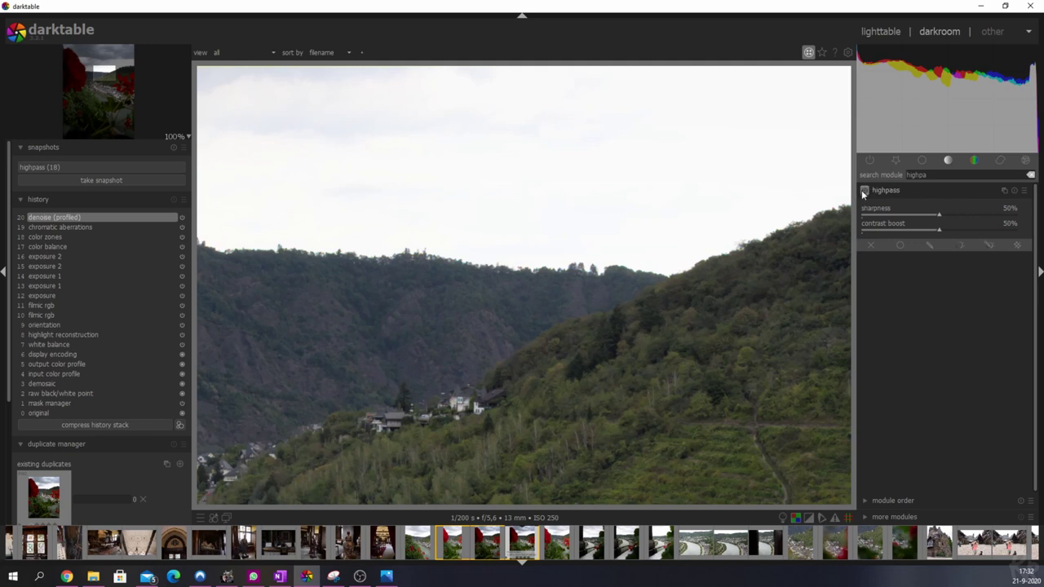
pyautogui.click(864, 190)
pyautogui.moveTo(409, 445); pyautogui.dragTo(447, 257)
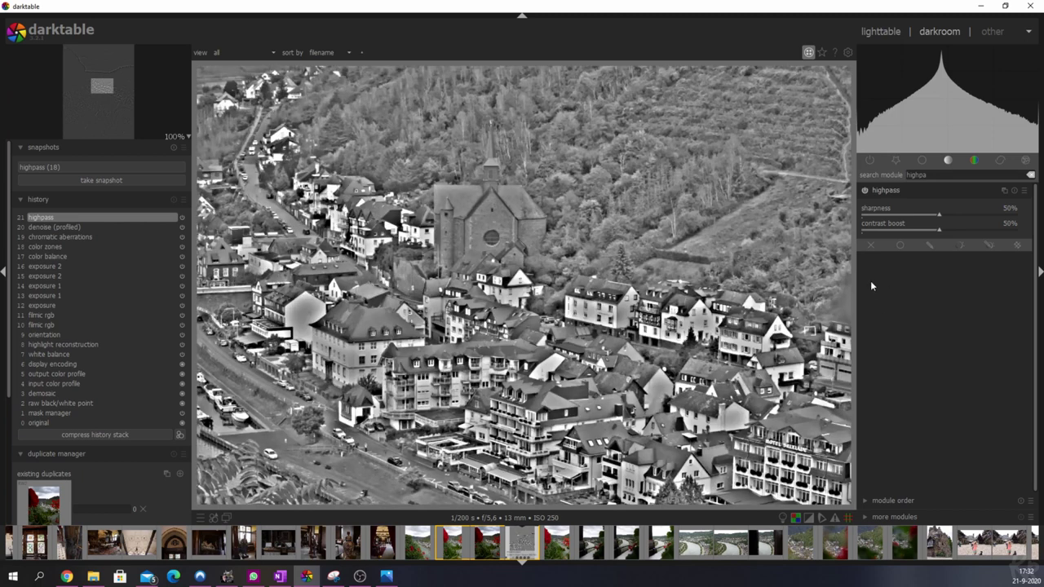
pyautogui.click(898, 247)
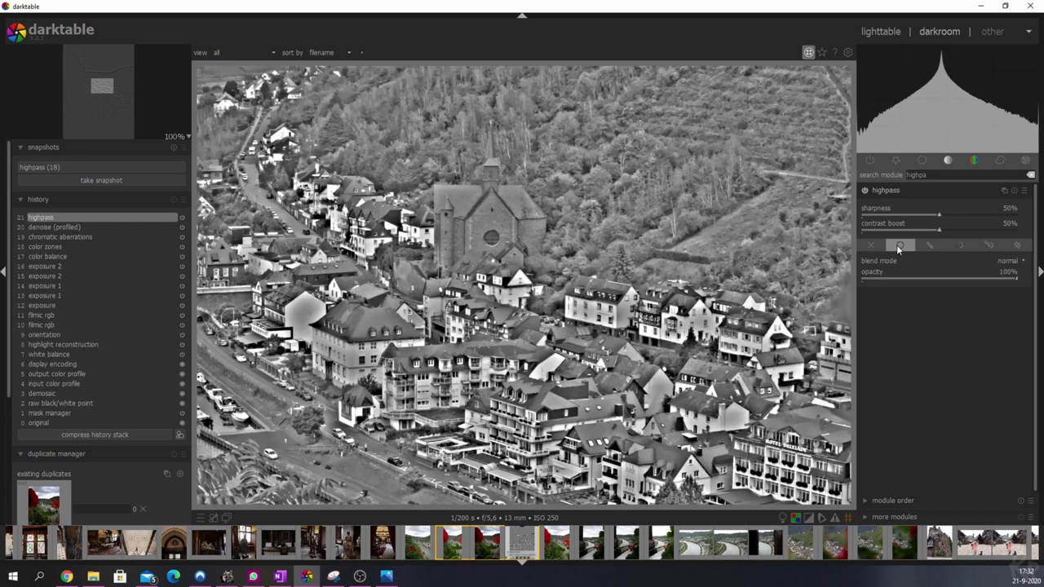
pyautogui.click(1011, 263)
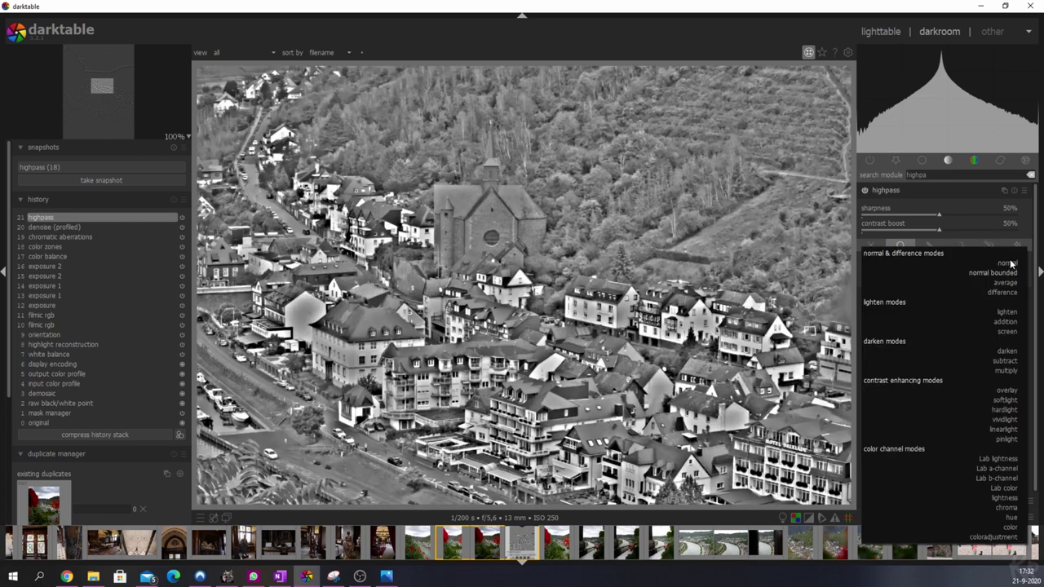
pyautogui.click(1004, 400)
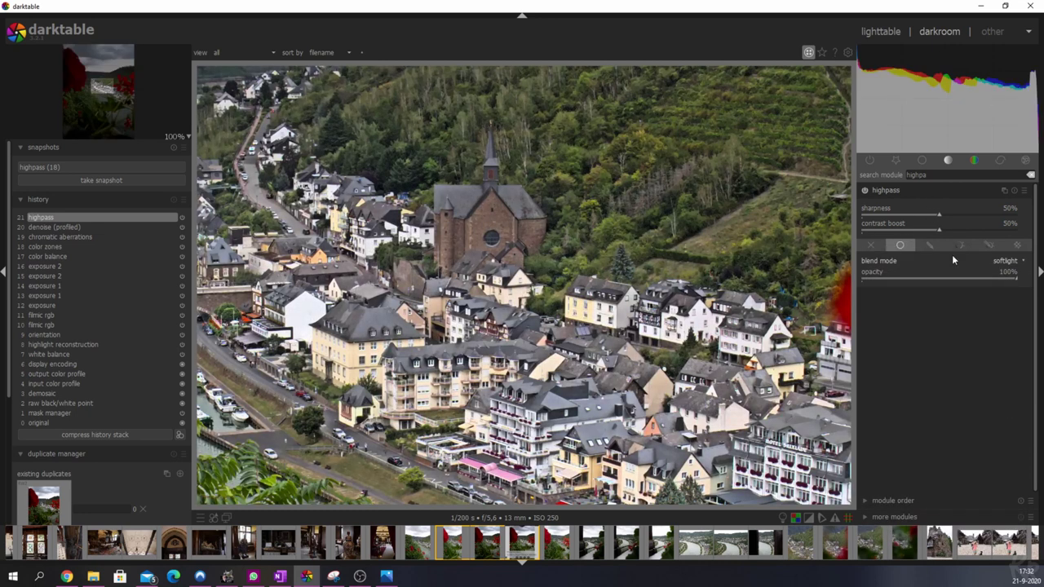
# - Set highpass sharpness to 61% and opacity to 30%
pyautogui.moveTo(1010, 280); pyautogui.dragTo(901, 282)
pyautogui.moveTo(940, 219)
pyautogui.mouseDown()
pyautogui.moveTo(982, 222)
pyautogui.moveTo(866, 225)
pyautogui.moveTo(958, 225)
pyautogui.mouseUp()
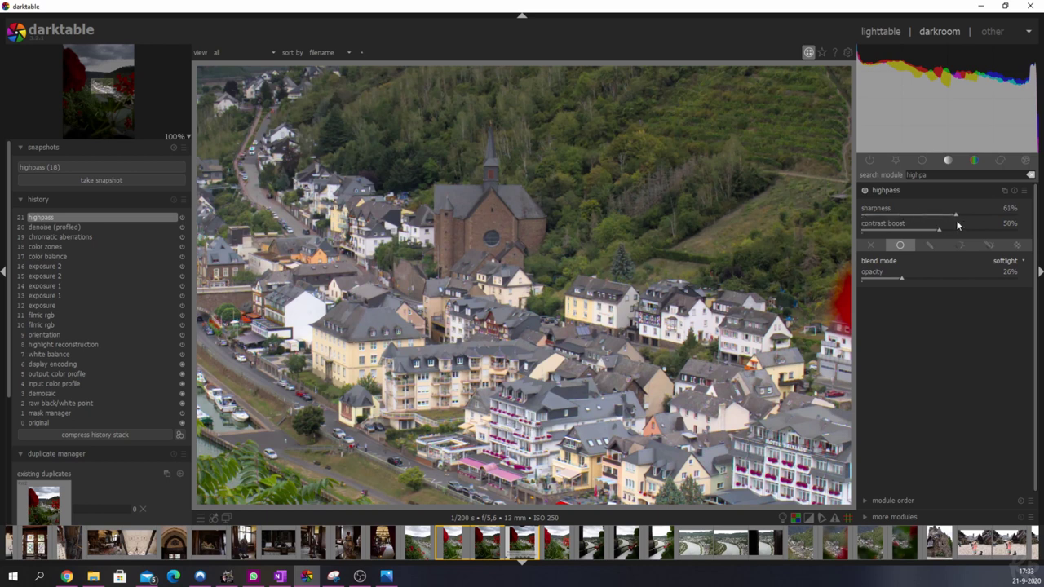
pyautogui.moveTo(900, 279); pyautogui.dragTo(908, 280)
pyautogui.press('space')
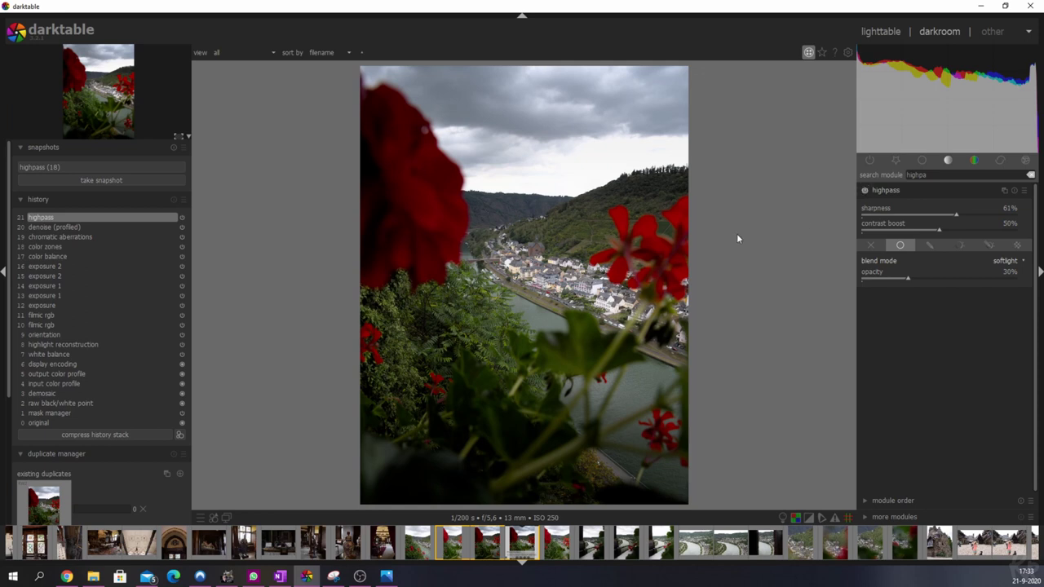
# - Check the town at 100% zoom and raise highpass opacity to 65%
pyautogui.middleClick(570, 269)
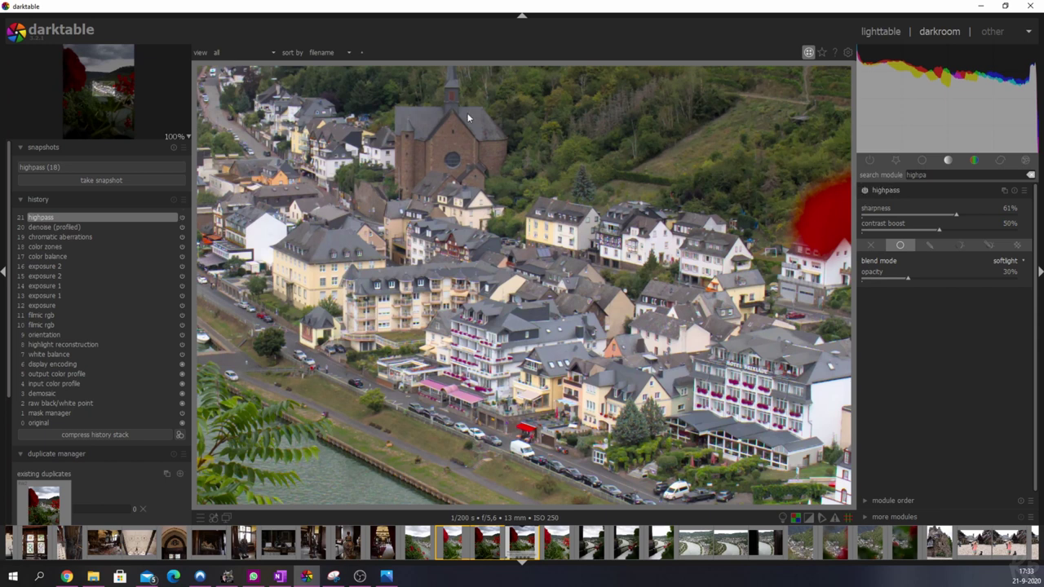
pyautogui.moveTo(909, 282); pyautogui.dragTo(967, 281)
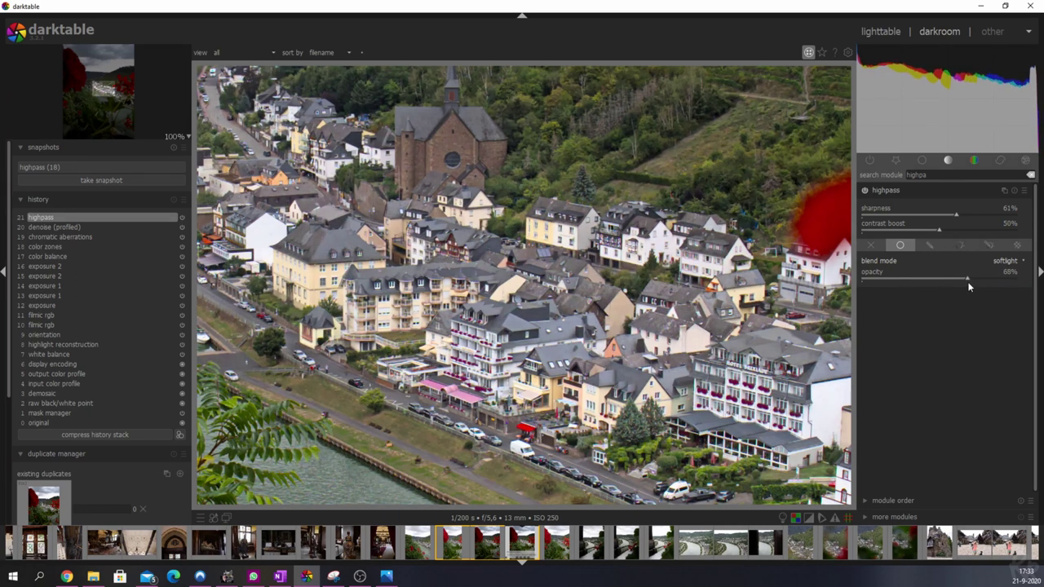
pyautogui.middleClick(556, 226)
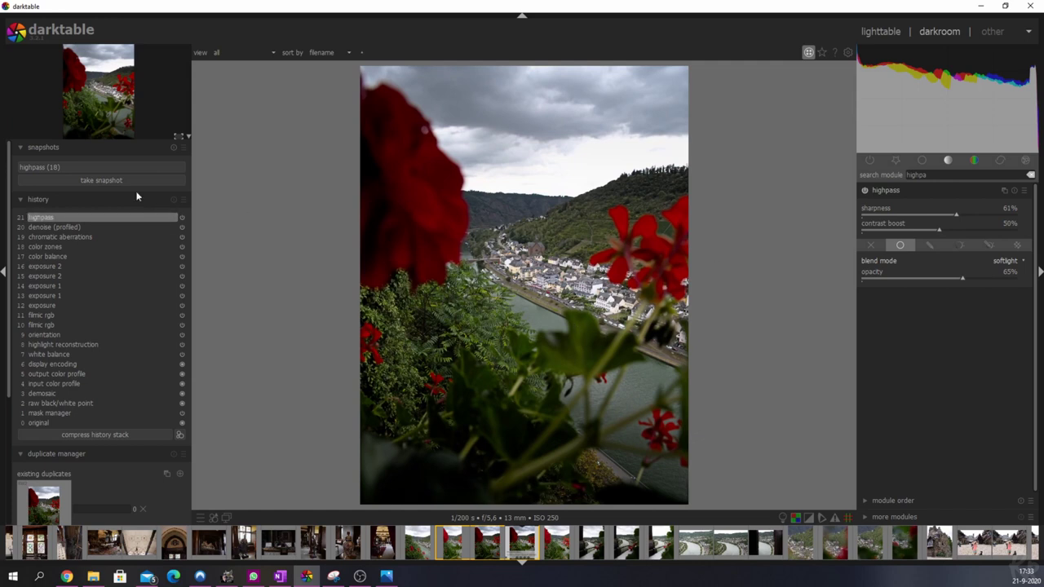
# - Compare the edit against the earlier highpass snapshot, then turn that comparison off
pyautogui.click(100, 169)
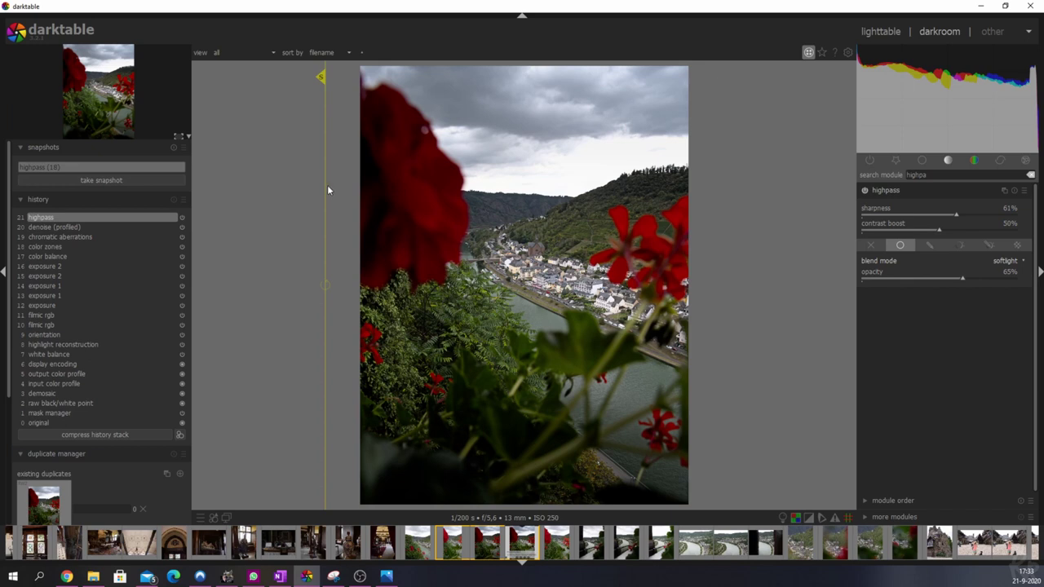
pyautogui.moveTo(327, 184); pyautogui.dragTo(315, 209)
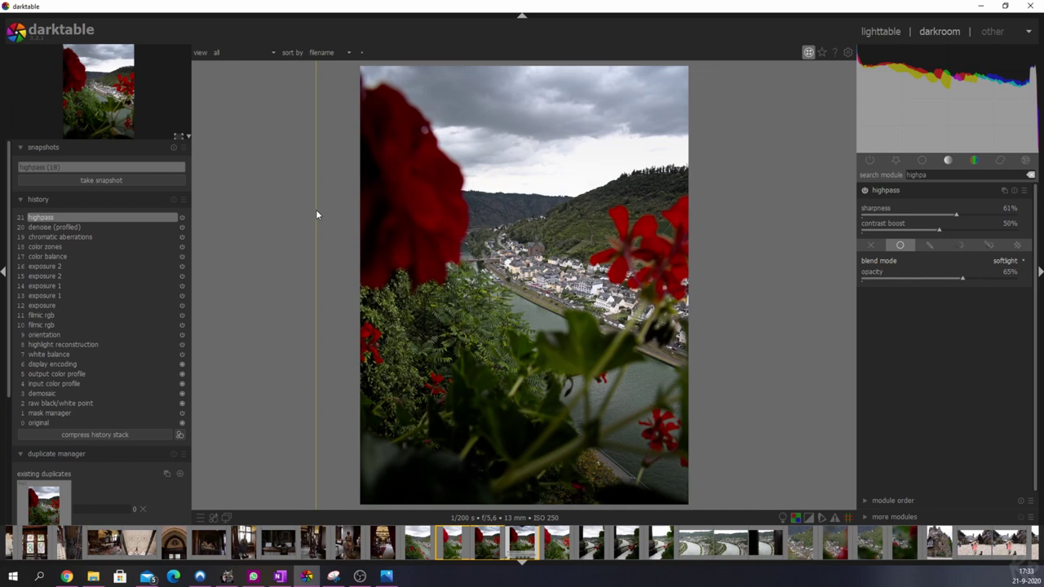
pyautogui.click(120, 165)
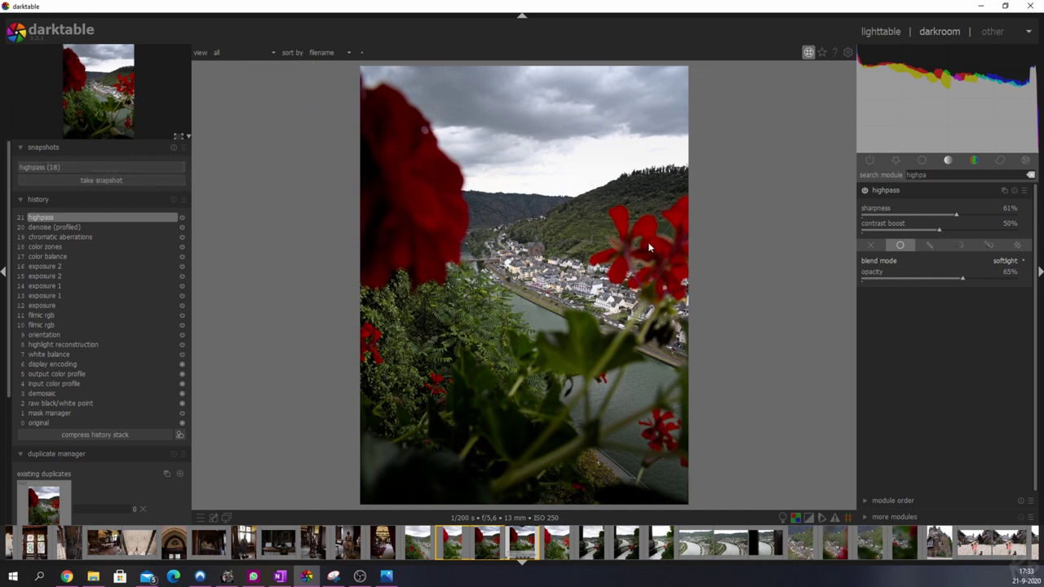
# - Take a 'highpass (21)' snapshot and compare it with history rolled back to orientation
pyautogui.click(111, 181)
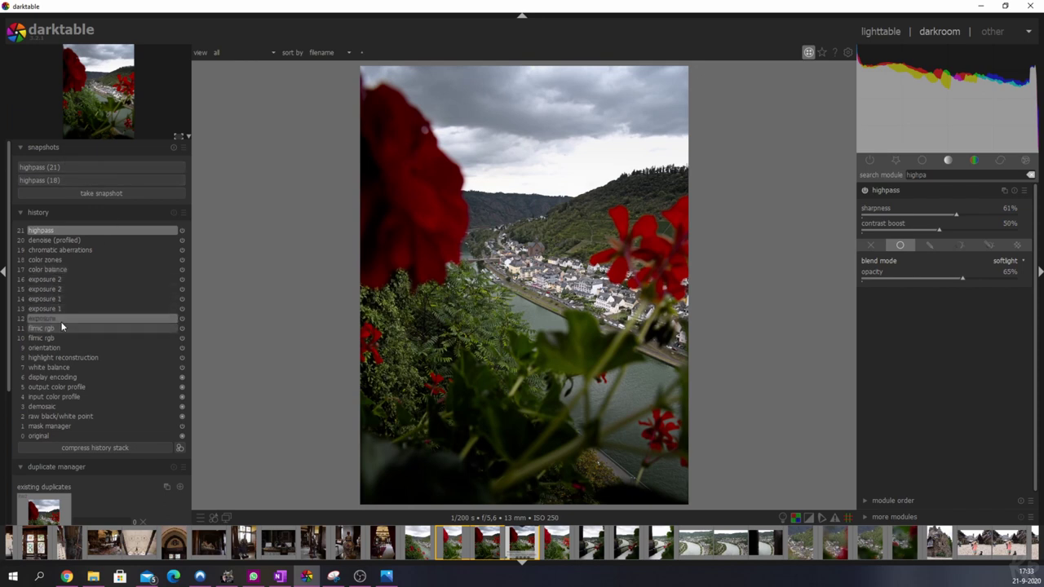
pyautogui.click(51, 347)
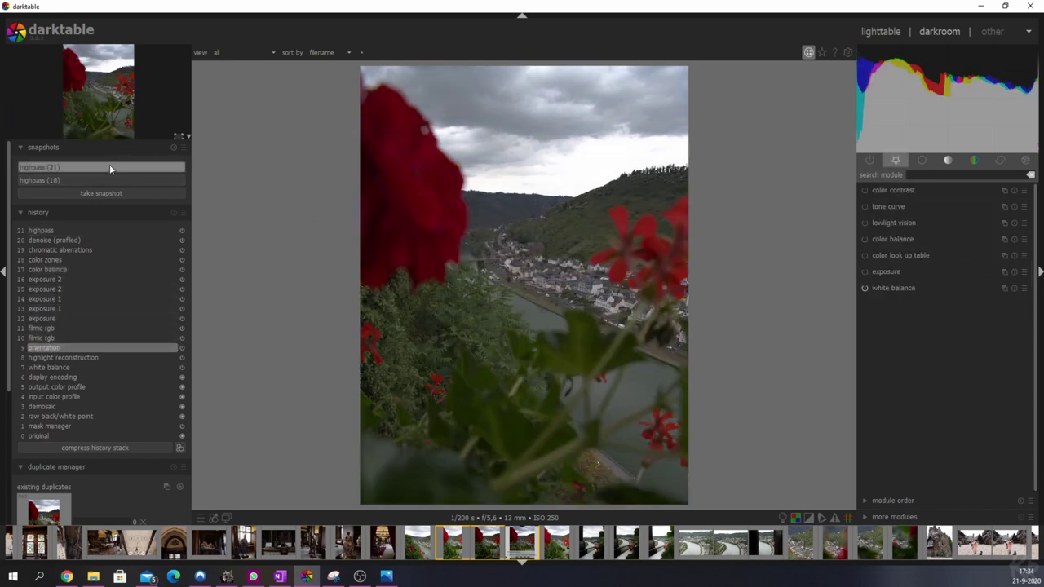
pyautogui.click(109, 167)
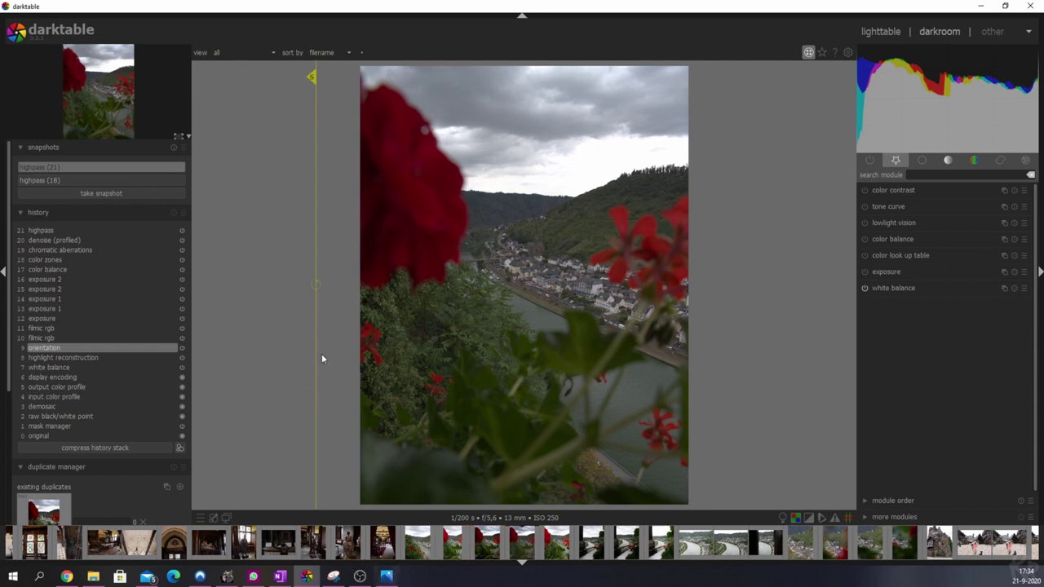
pyautogui.moveTo(302, 331); pyautogui.dragTo(721, 348)
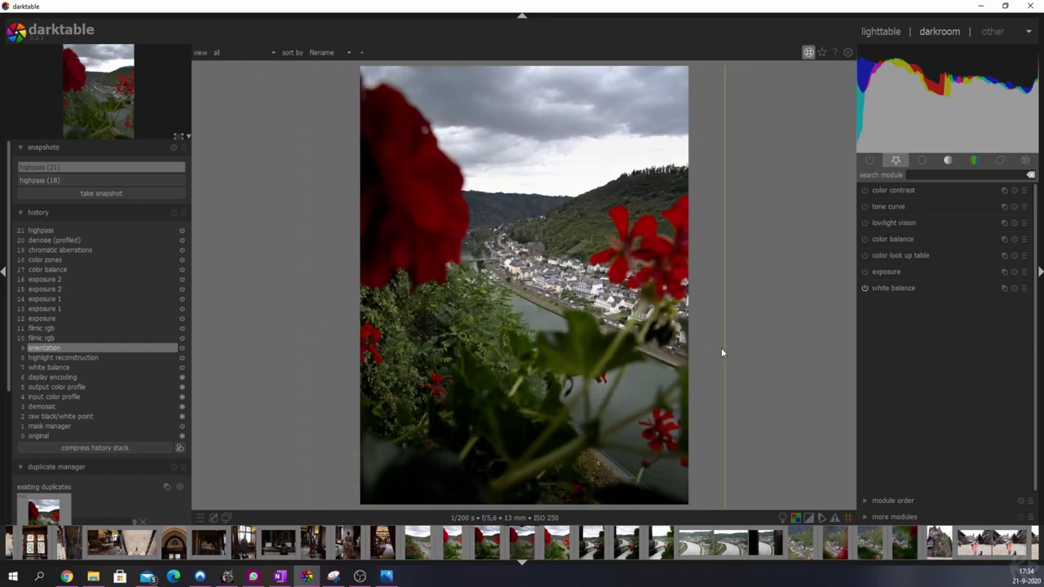
pyautogui.click(386, 579)
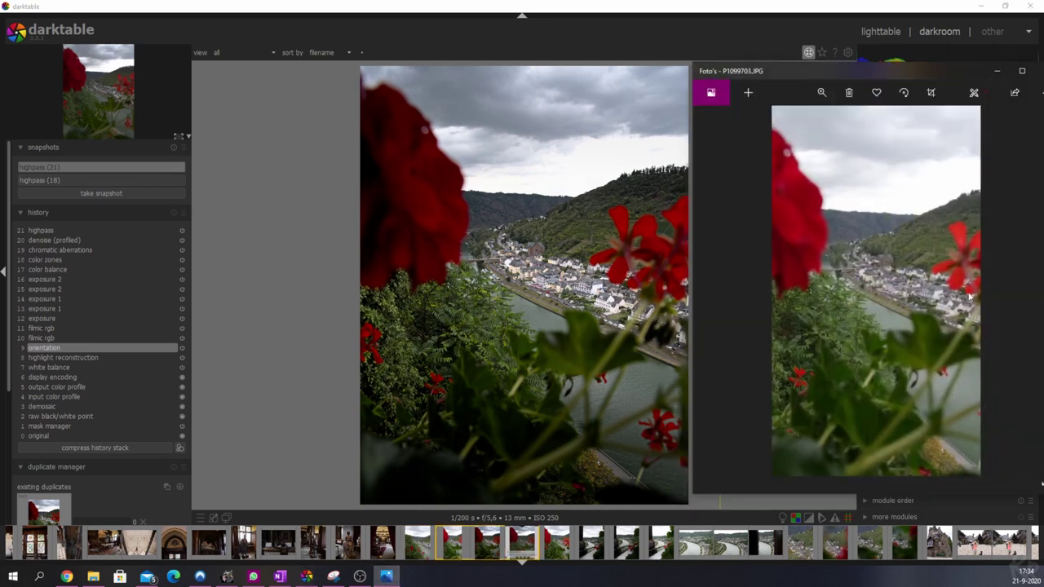